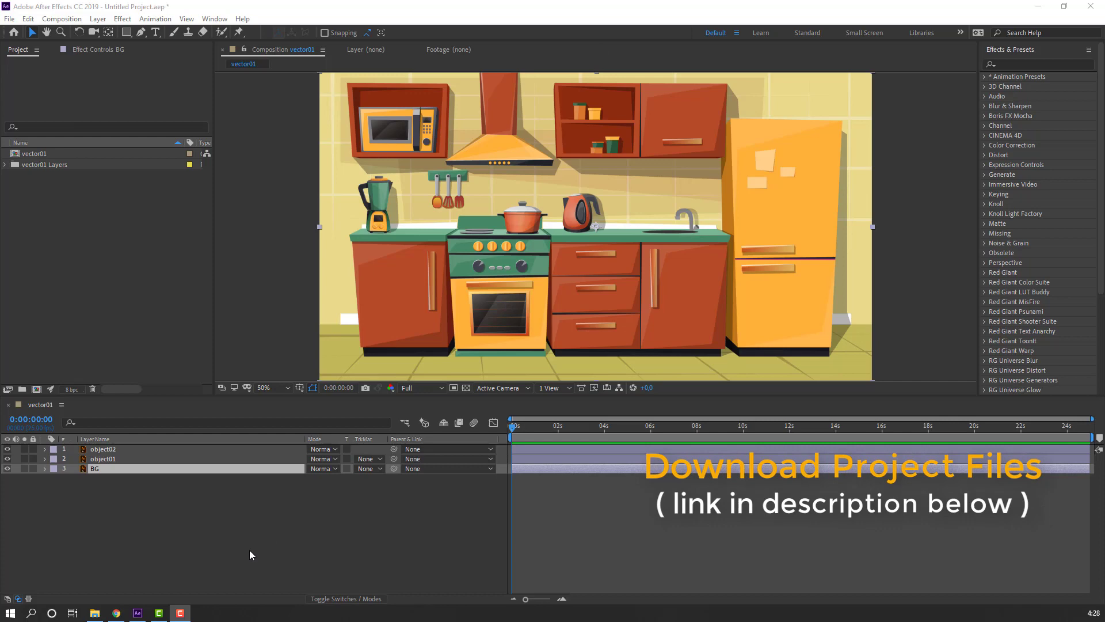
- Select the object02 lid layer and set a Position keyframe at frame 0
click(155, 518)
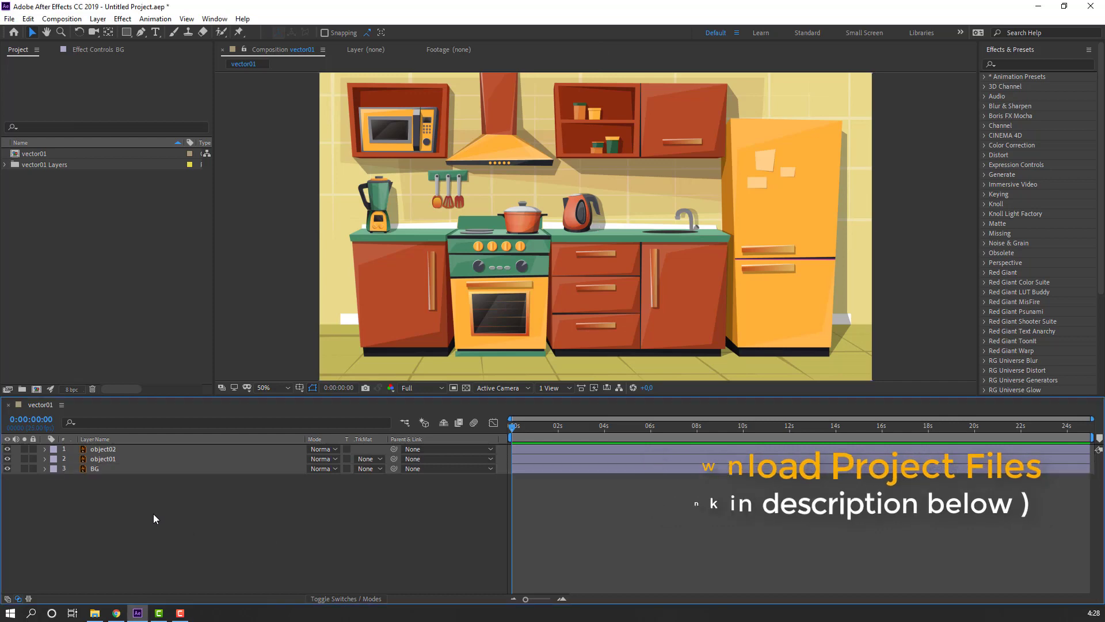
click(102, 449)
scroll(522, 216, up, 4)
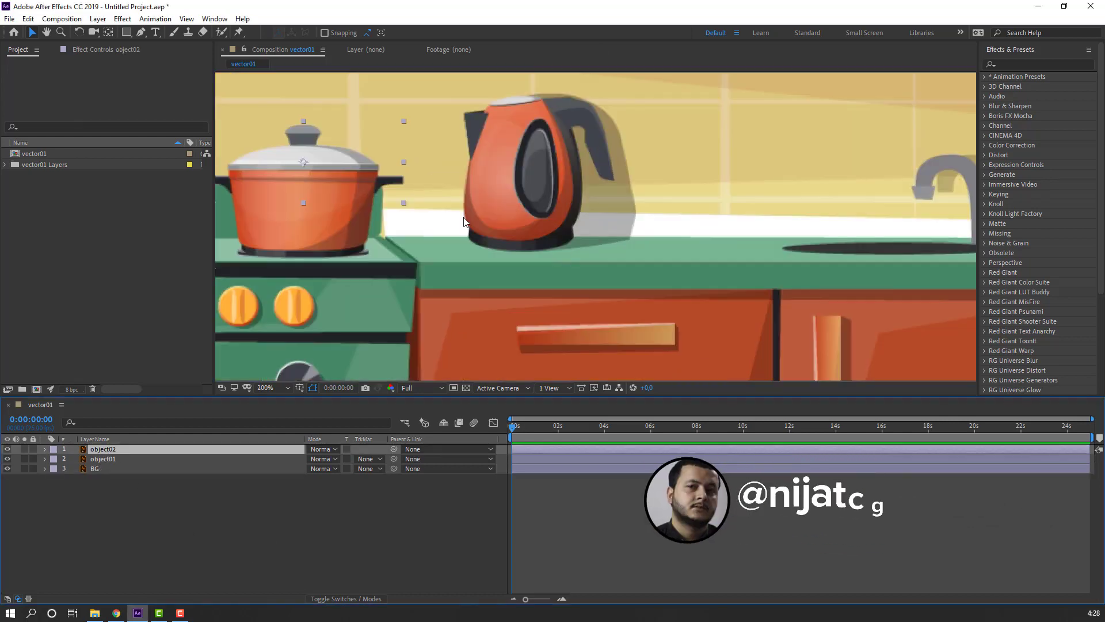
scroll(338, 185, up, 2)
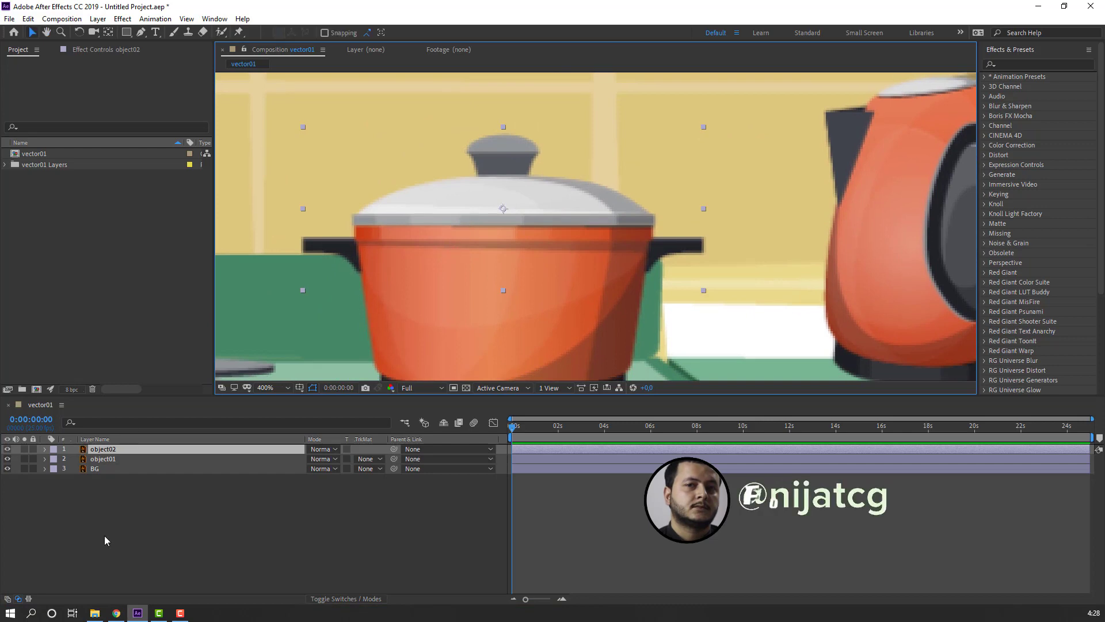
key(p)
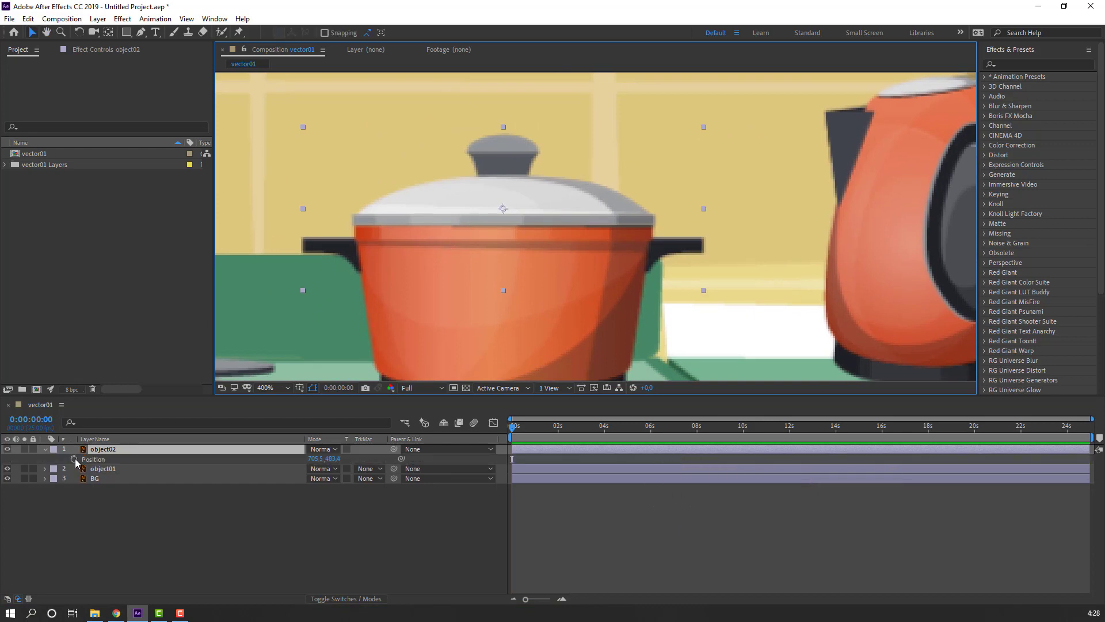
click(75, 458)
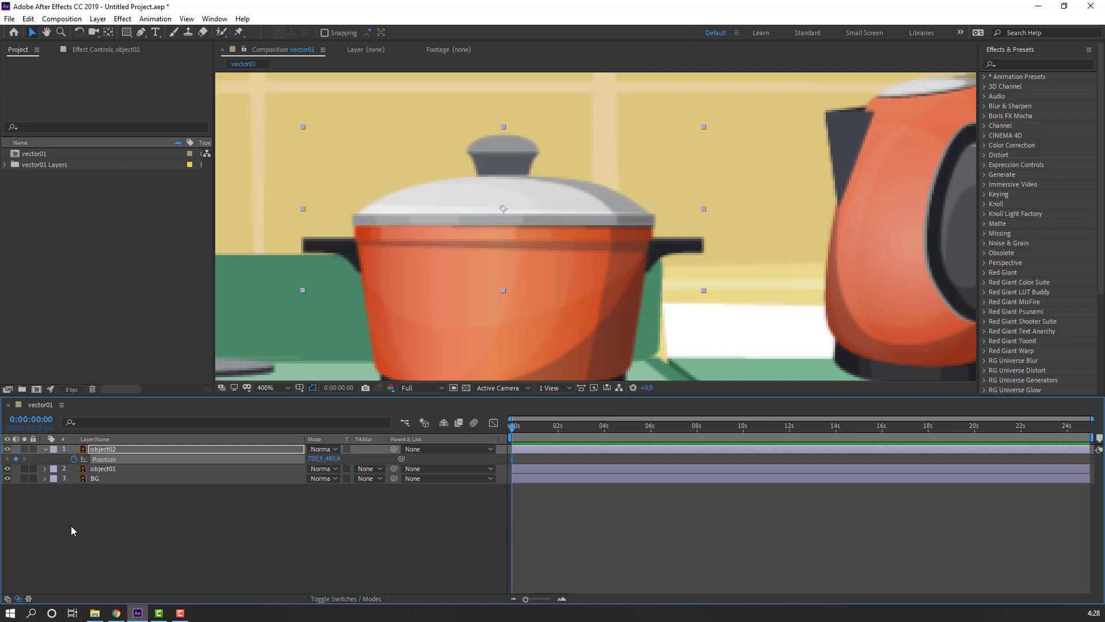
- Raise the lid a few pixels, settle it back at frame 8, end the work area there, and preview
key(Page_Down)
key(Page_Down)
key(Up)
key(Up)
key(Up)
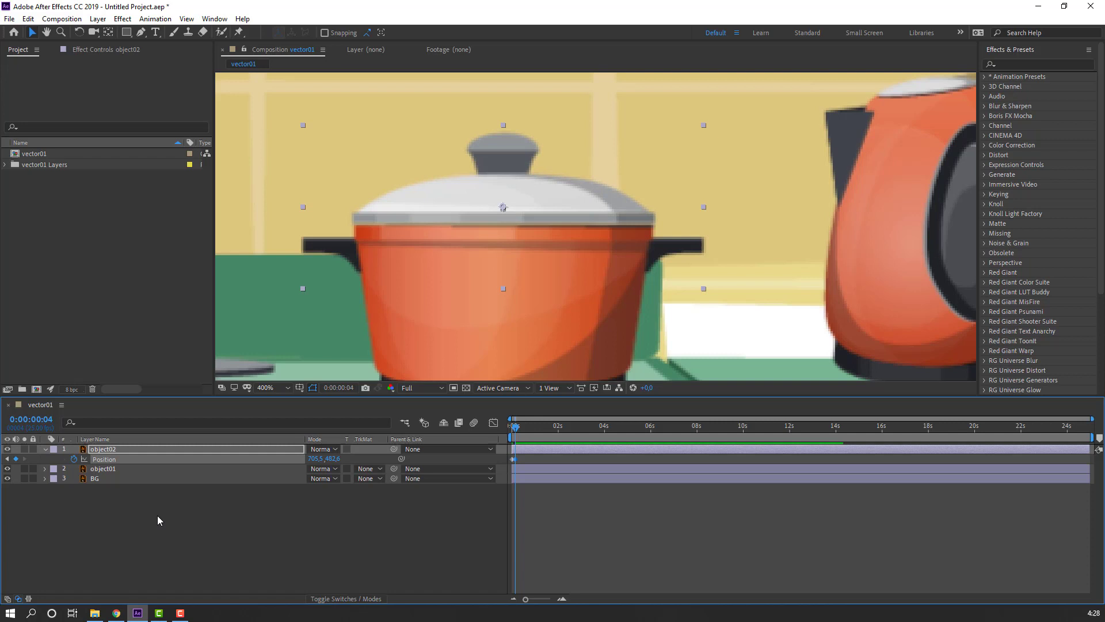
key(Up)
key(Up)
key(Up)
key(Up)
key(Up)
key(Up)
key(Up)
key(Up)
key(Up)
key(Up)
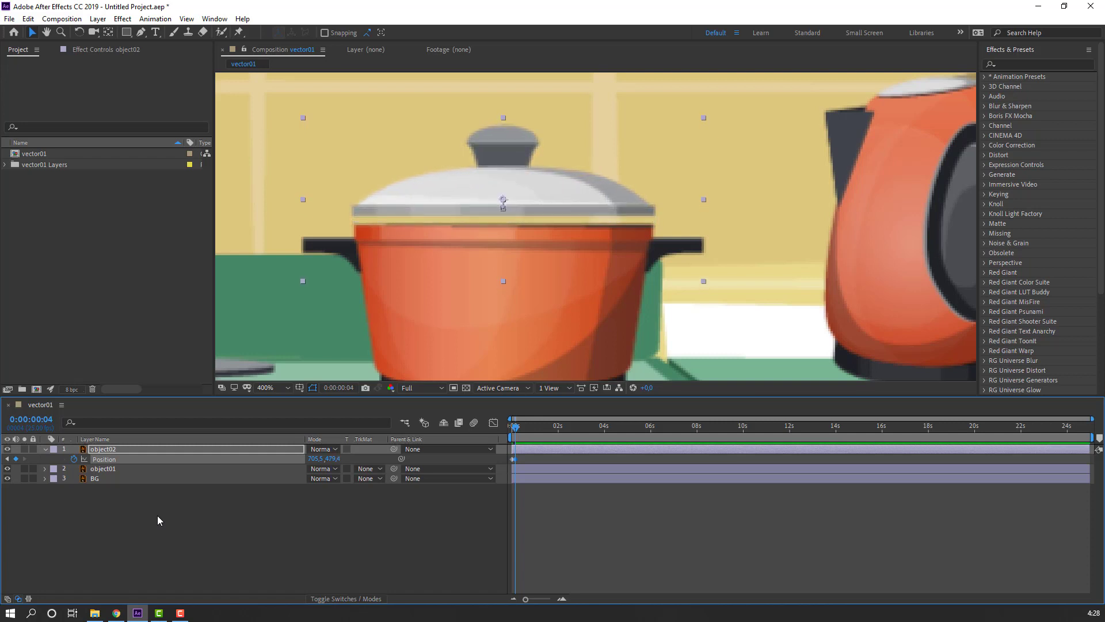
key(equal)
key(equal)
key(equal)
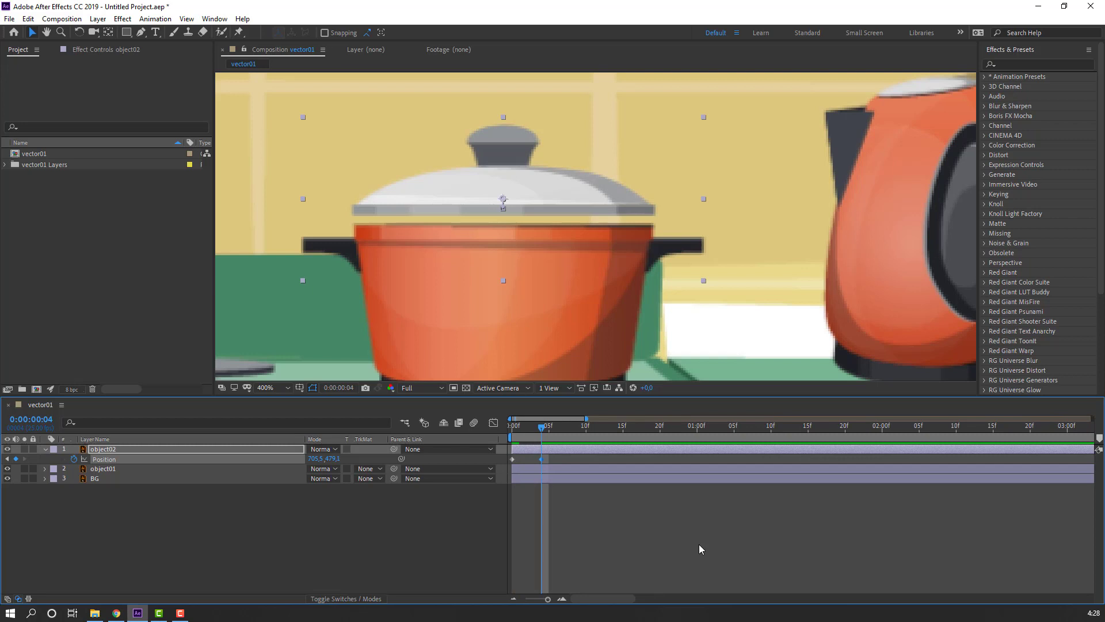
key(Page_Down)
key(Page_Down)
key(Page_Down)
key(Page_Down)
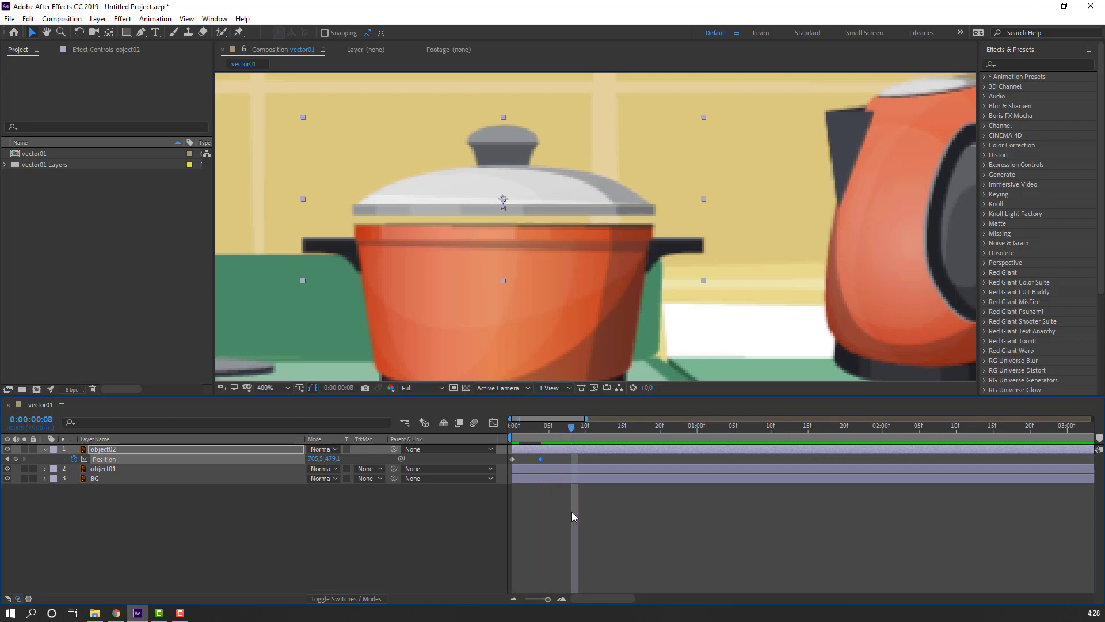
drag(525, 462, 511, 464)
key(Down)
key(Down)
key(Down)
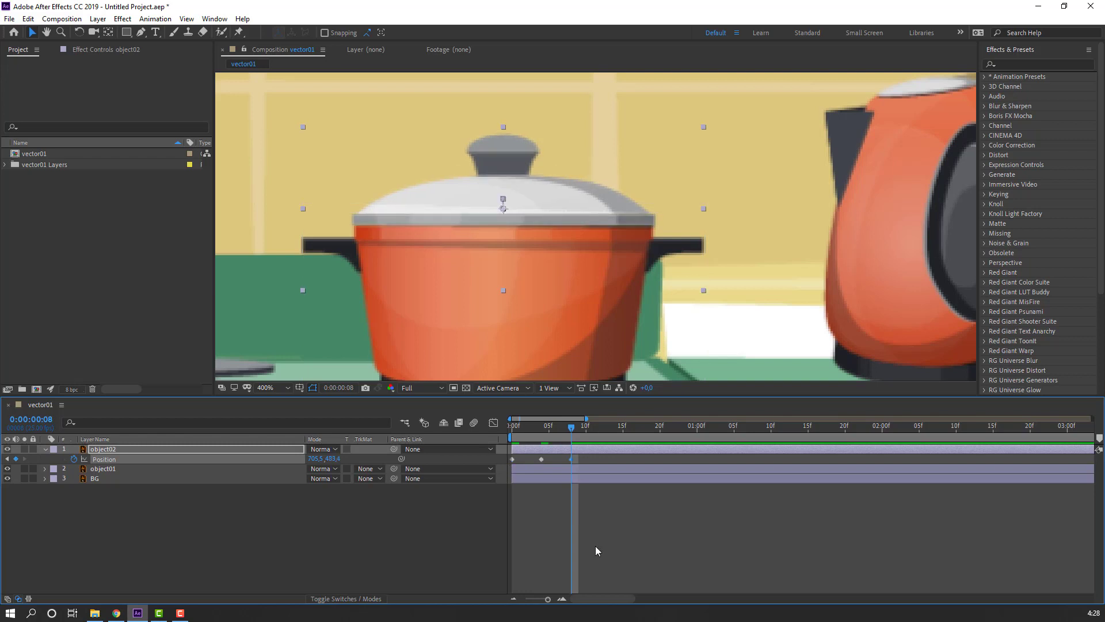
key(n)
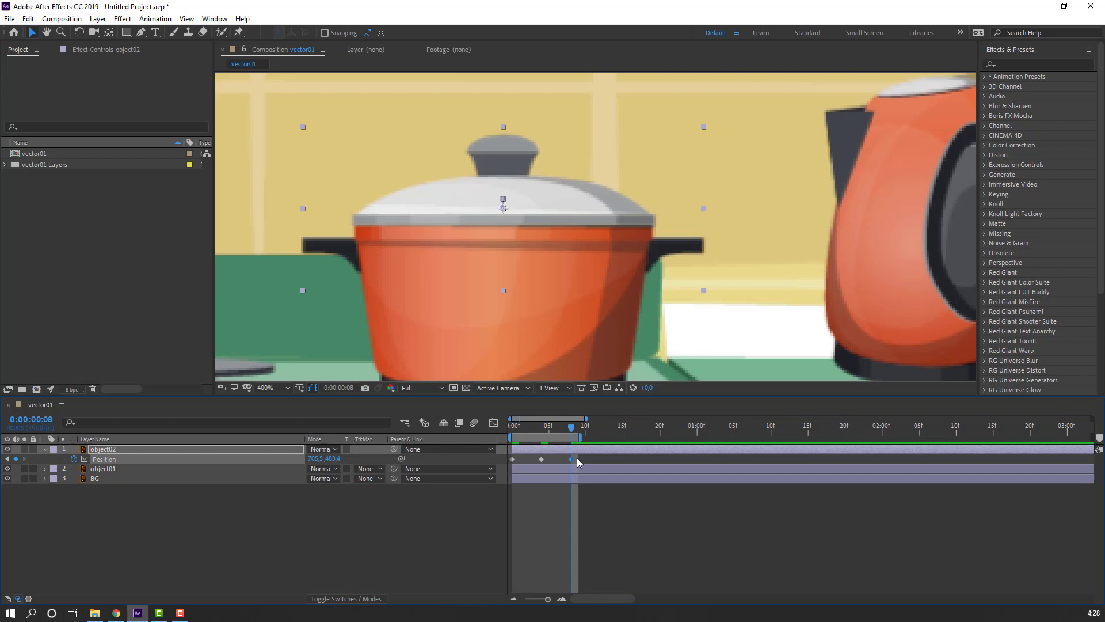
key(space)
- Keyframe object02's Rotation at frame 0 and tilt it 3 degrees at frame 2
click(103, 451)
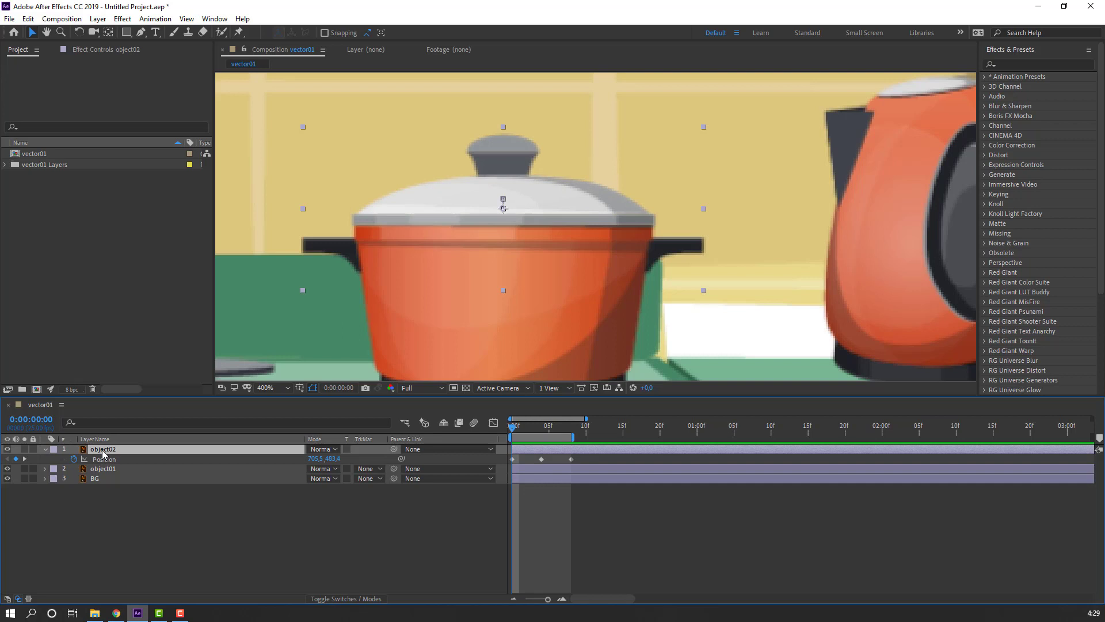
key(shift+r)
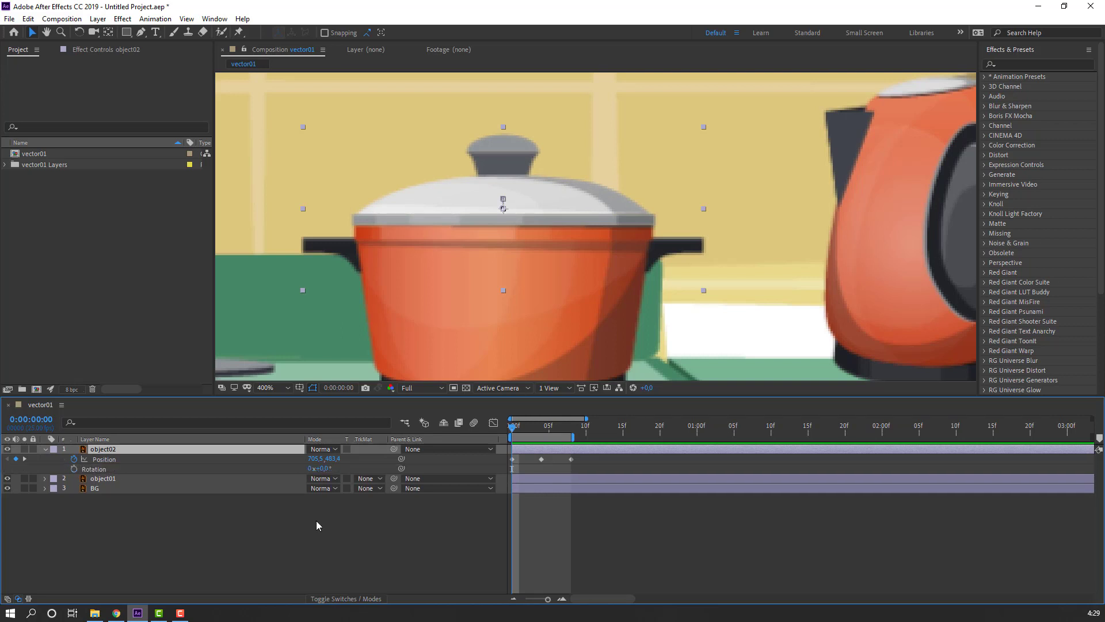
click(74, 469)
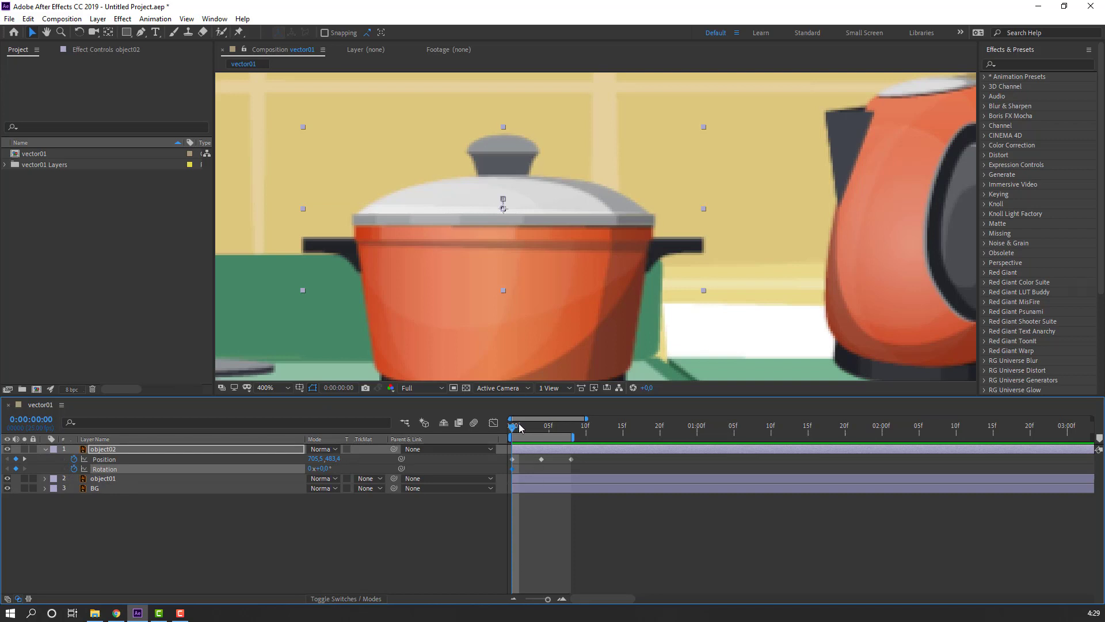
drag(519, 428, 527, 427)
click(324, 469)
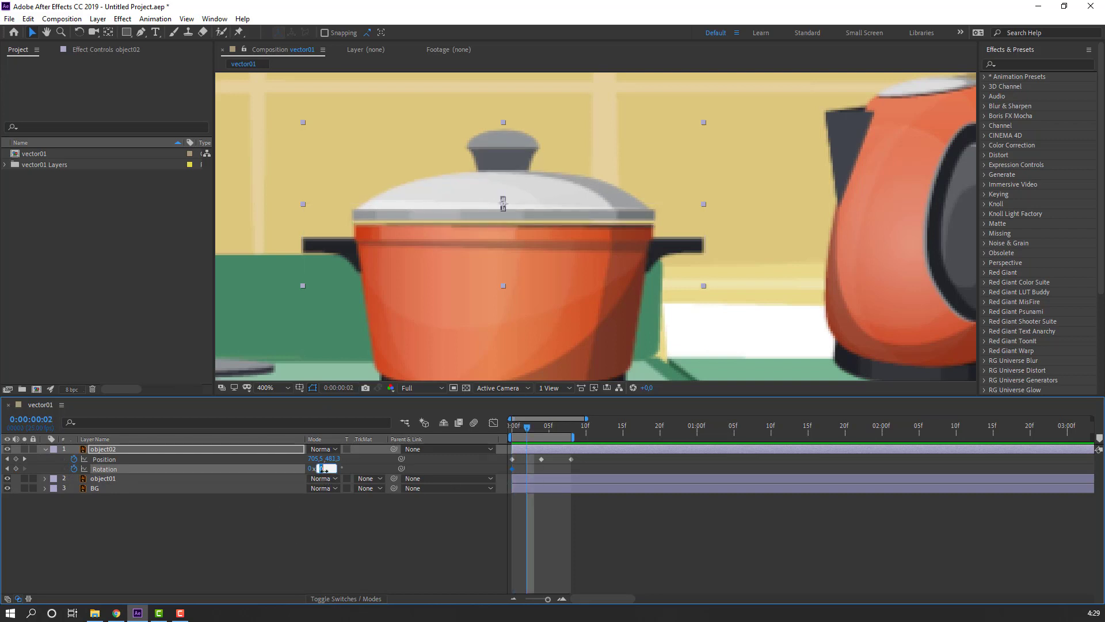
text(3)
key(Return)
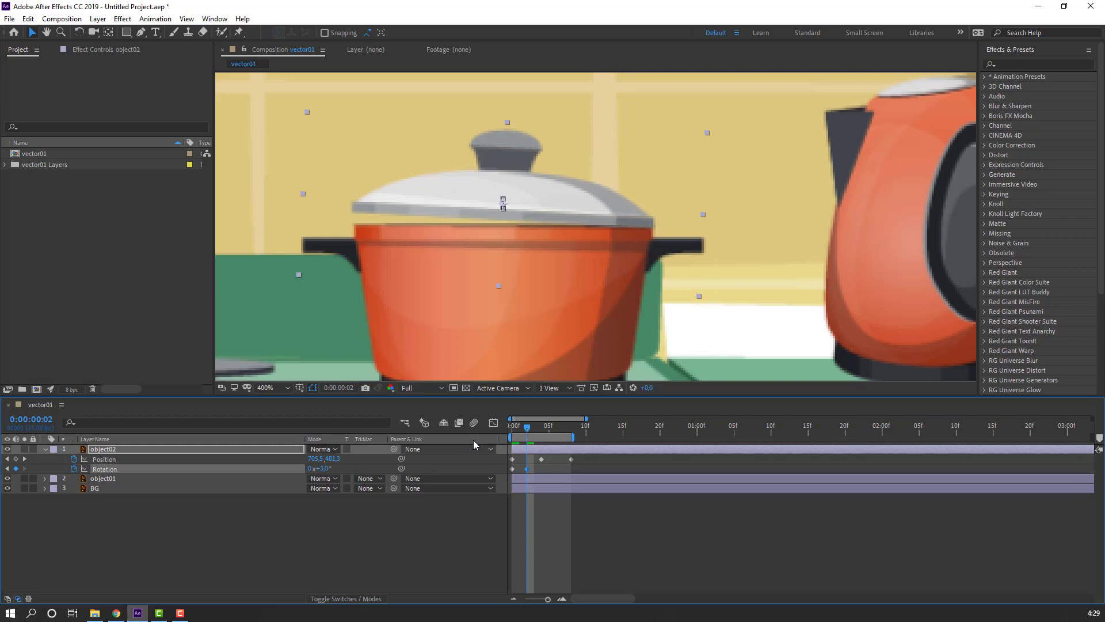
- Tilt the lid to -3 degrees at frame 5 and back to 0 at frame 8
drag(527, 427, 549, 428)
click(326, 469)
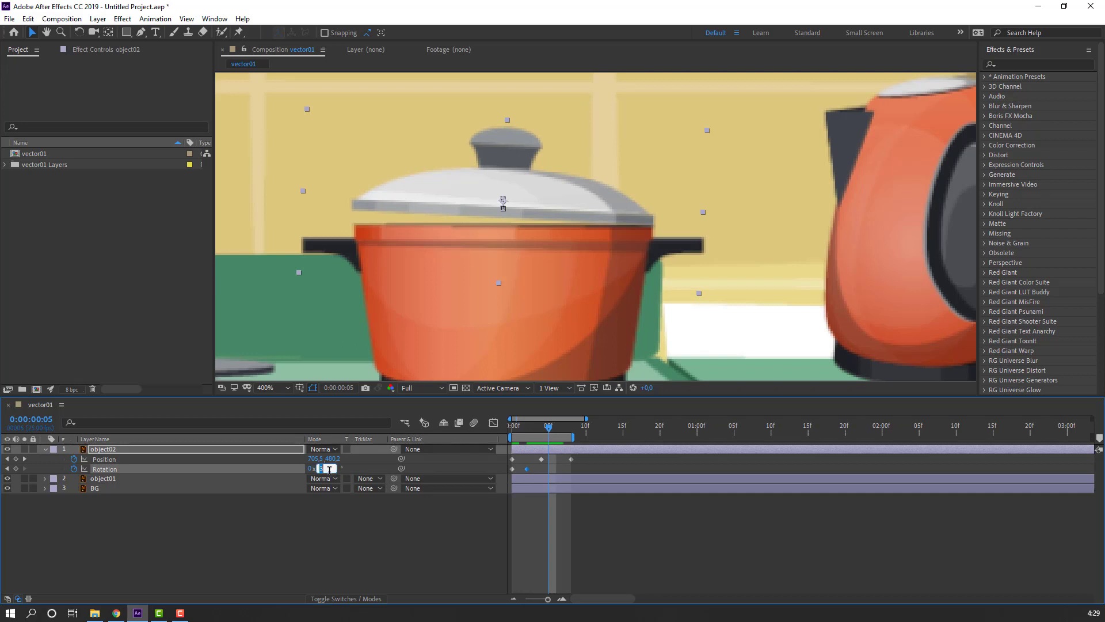
key(Return)
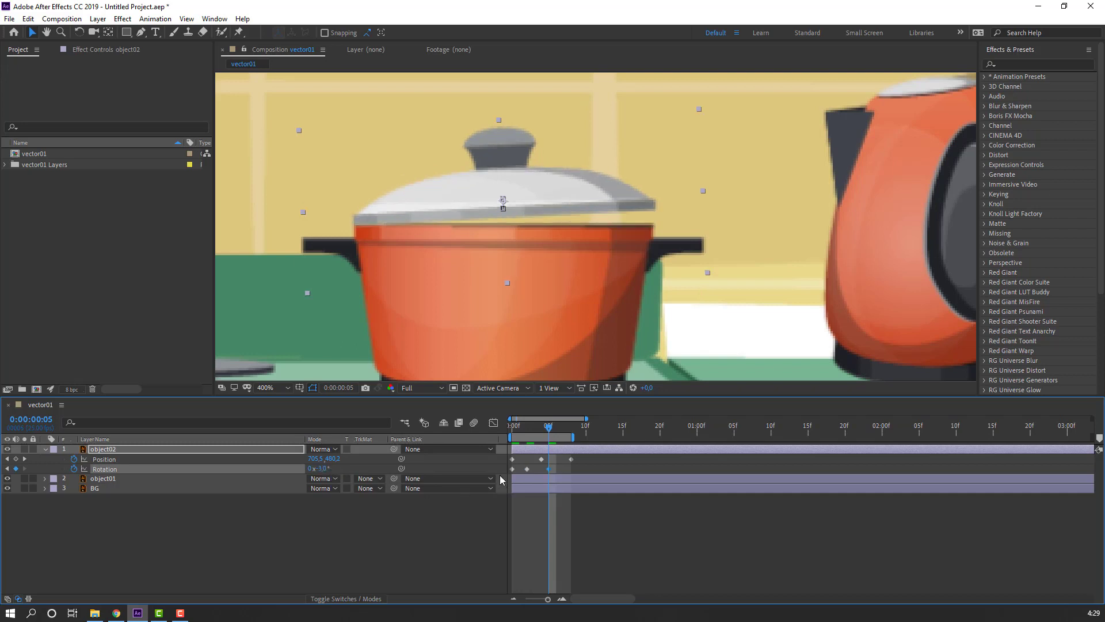
drag(551, 432, 571, 429)
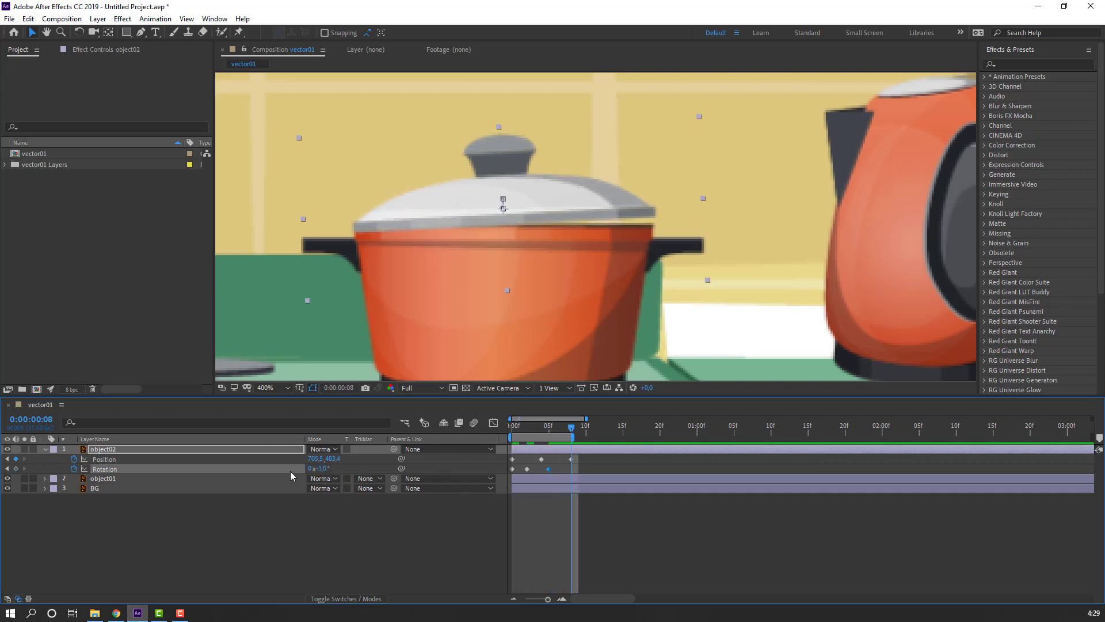
click(321, 471)
text(0)
key(Return)
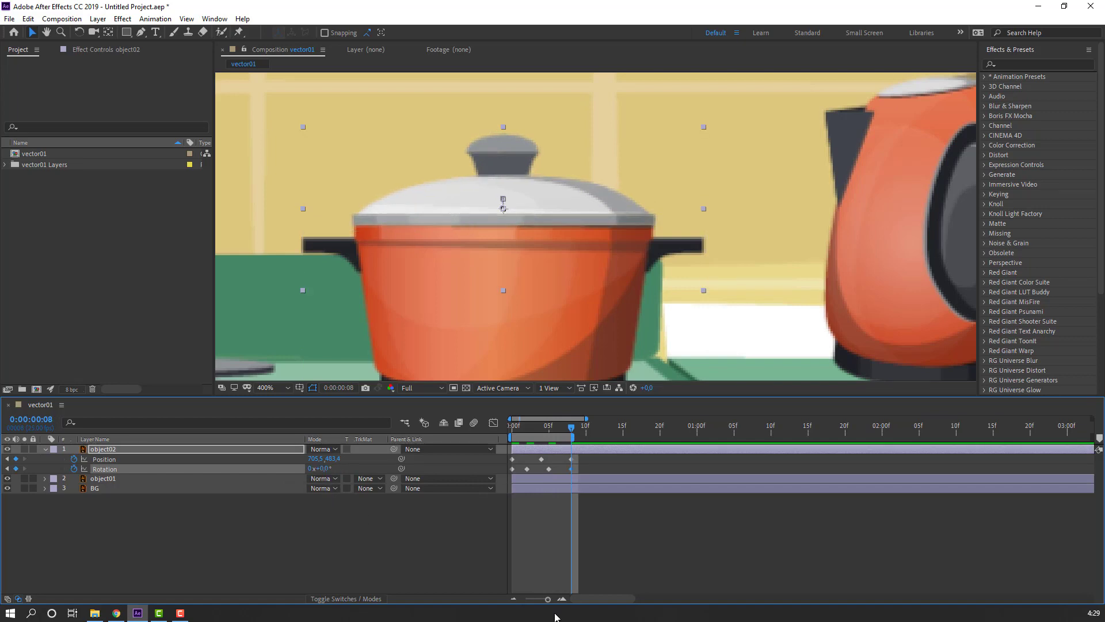
- Preview the wobble, then apply Easy Ease to the lid's keyframes and preview again
key(space)
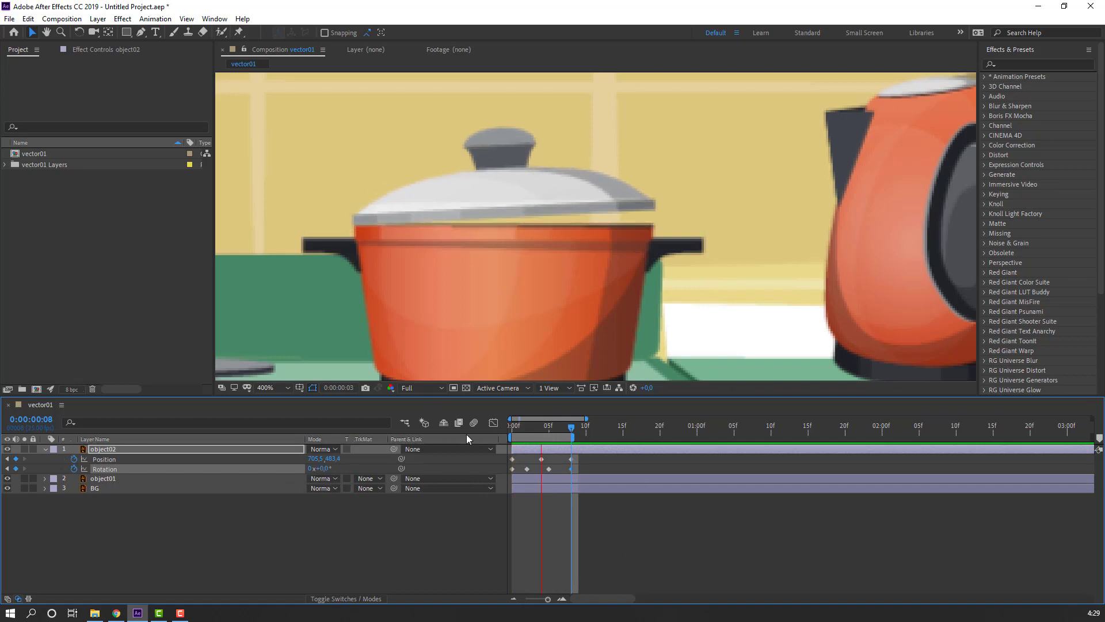
scroll(499, 316, up, 3)
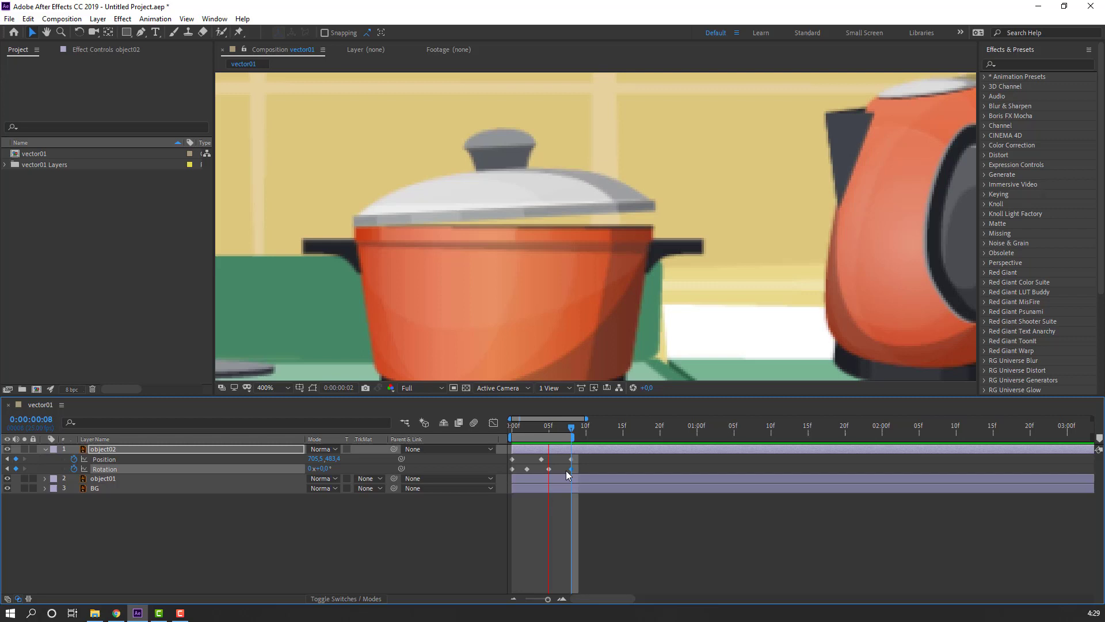
key(space)
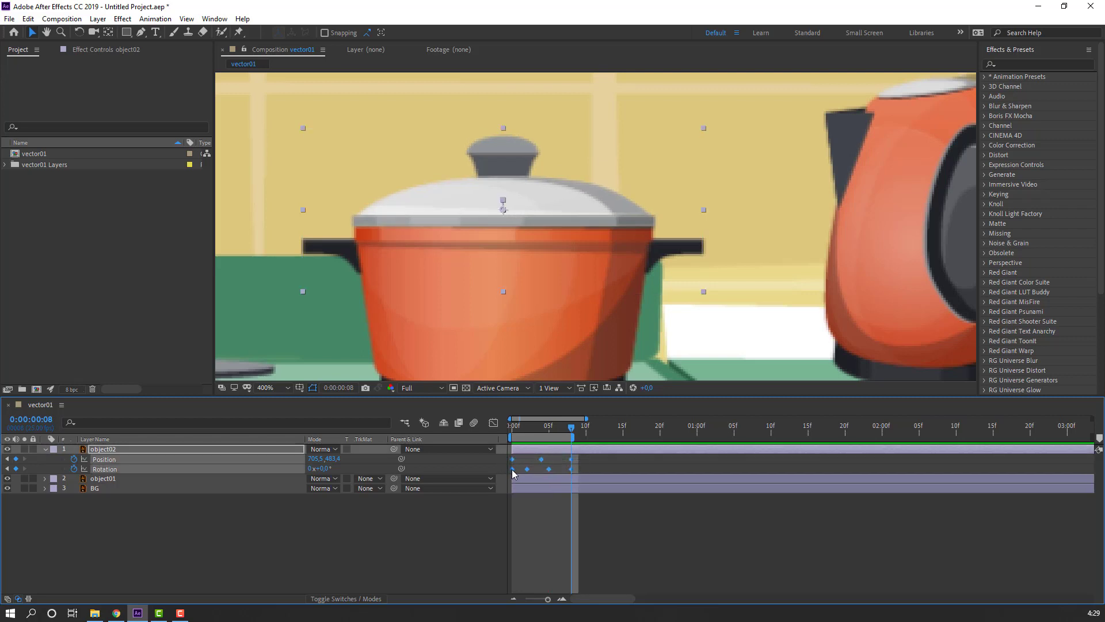
right_click(512, 468)
mouse_move(569, 461)
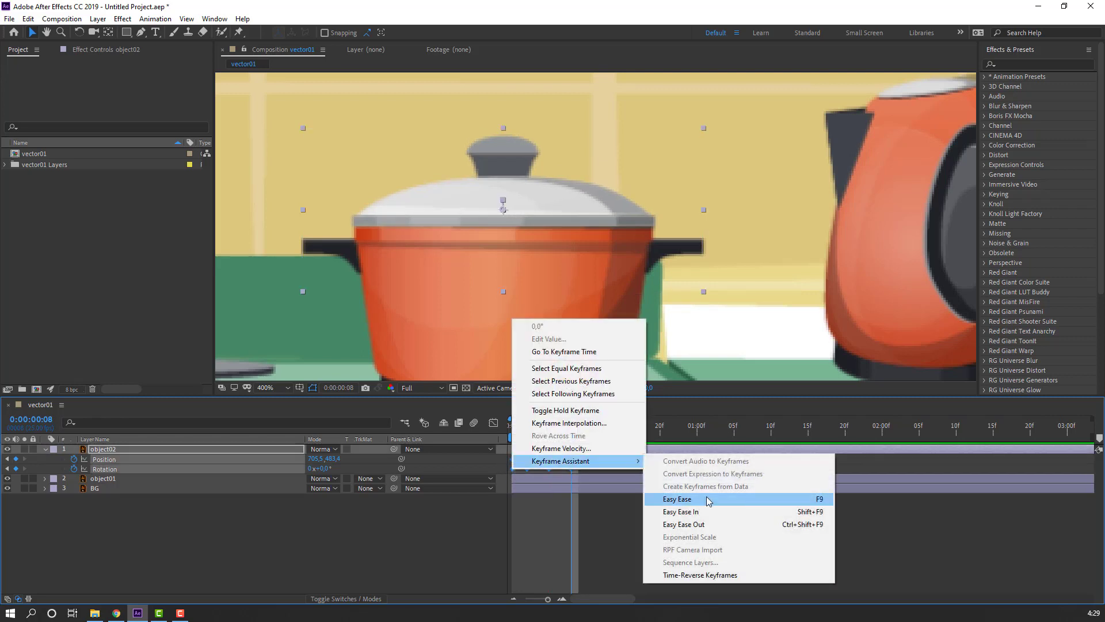
click(705, 499)
click(661, 538)
key(space)
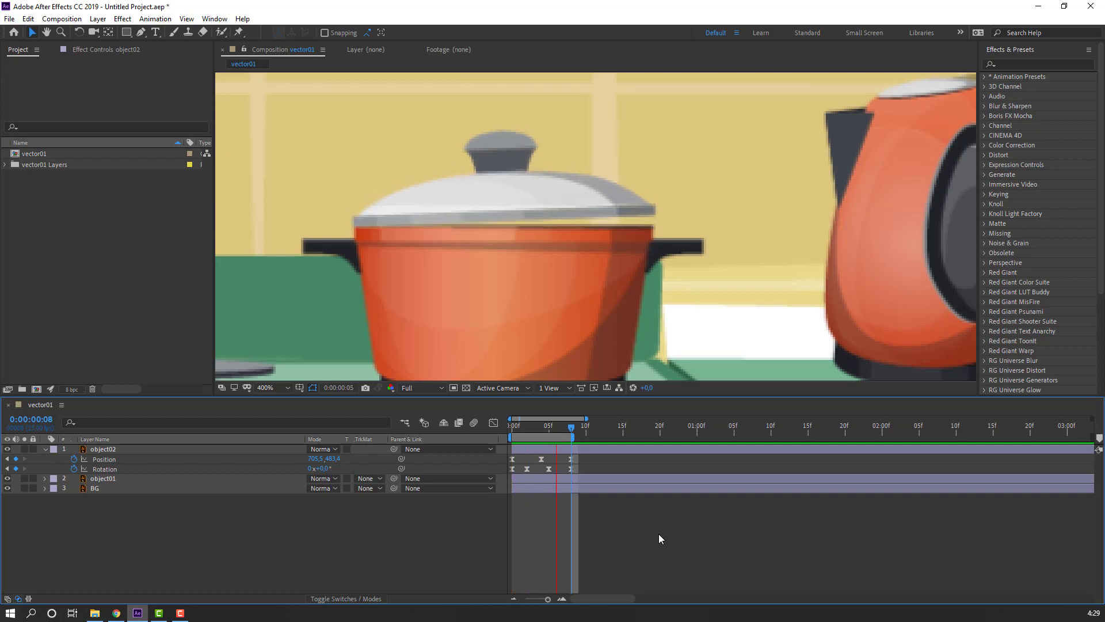
scroll(529, 275, down, 2)
scroll(527, 270, down, 2)
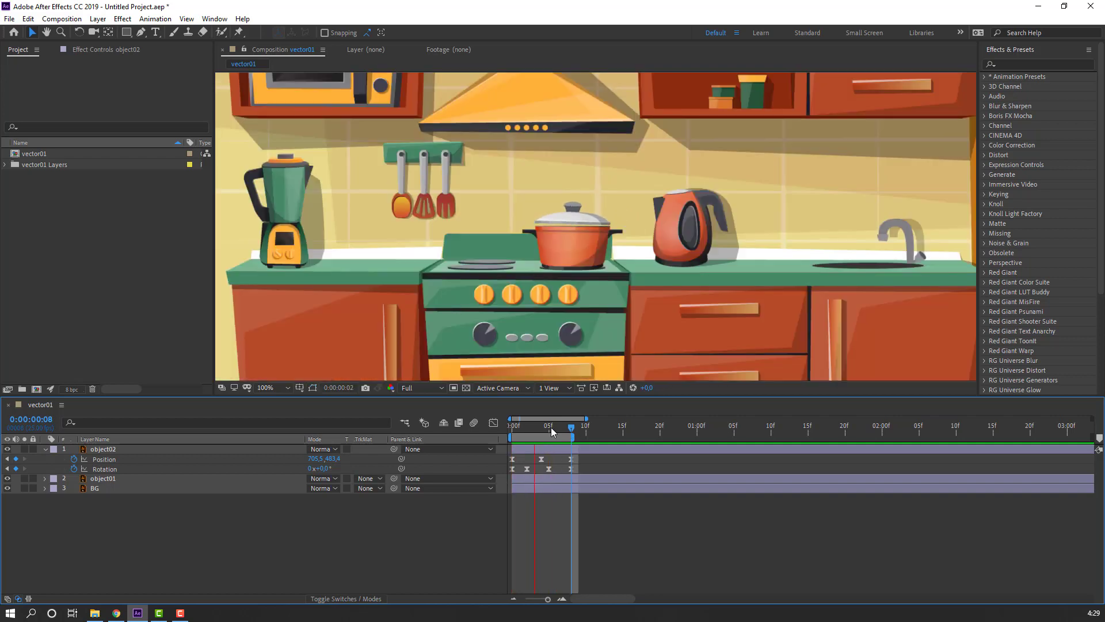
- With the Pen tool, draw the smoke's left edge from the pot up past the hood and across the top
click(45, 449)
click(199, 492)
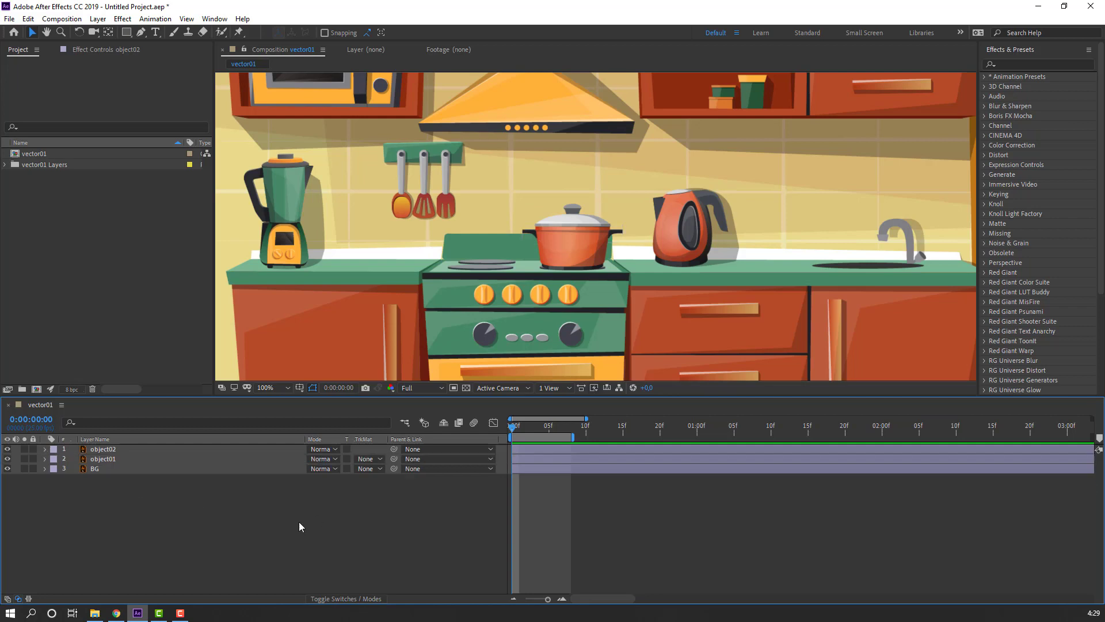
click(141, 32)
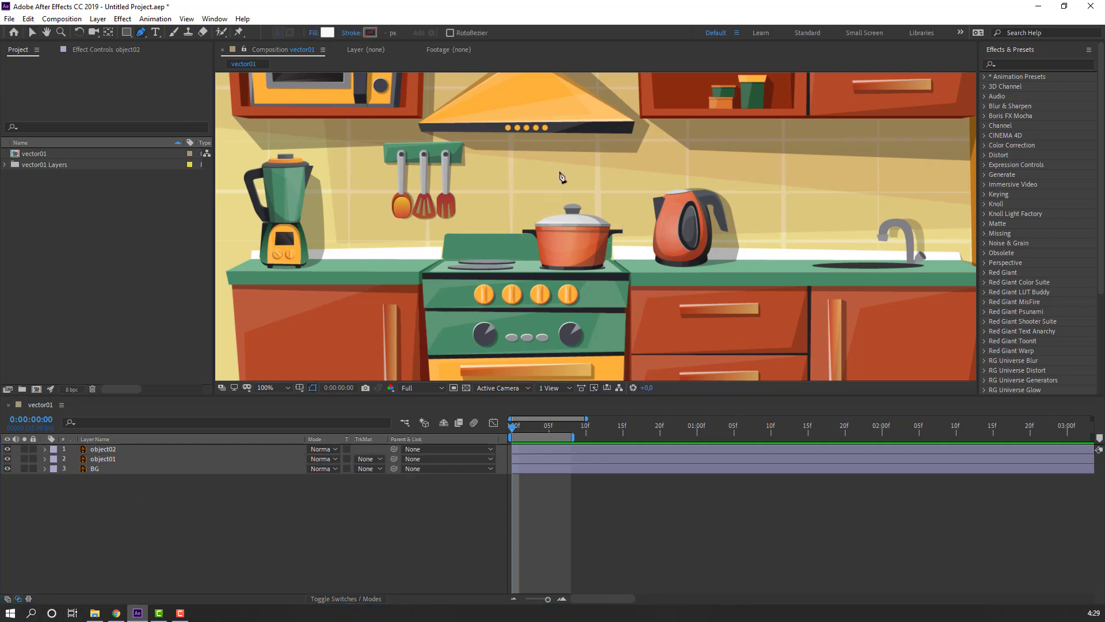
drag(540, 239, 423, 307)
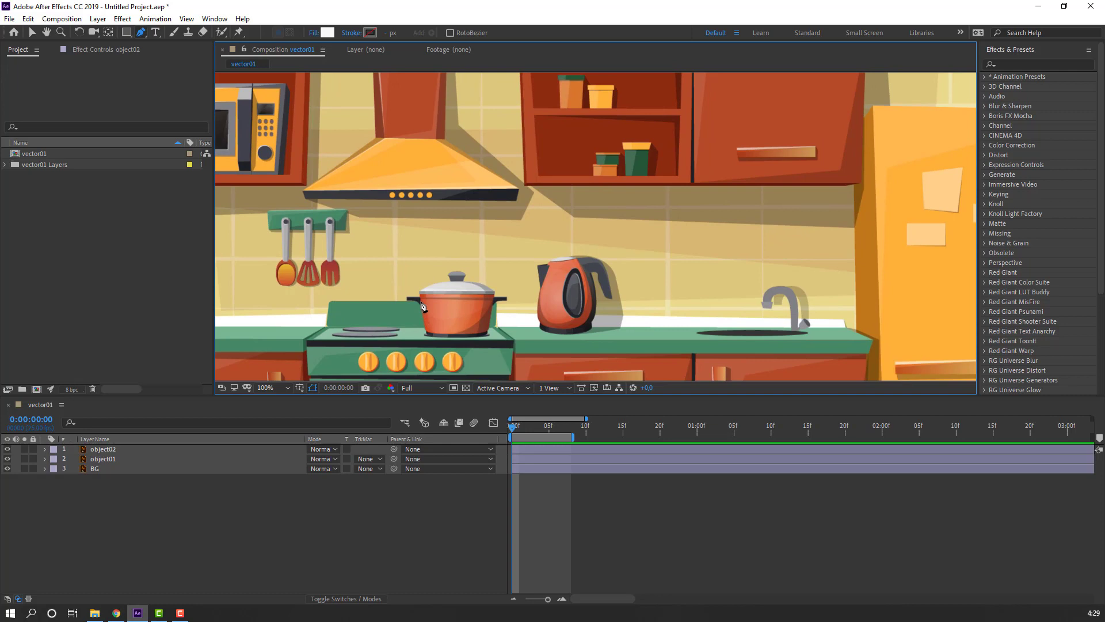
click(419, 293)
drag(421, 244, 424, 226)
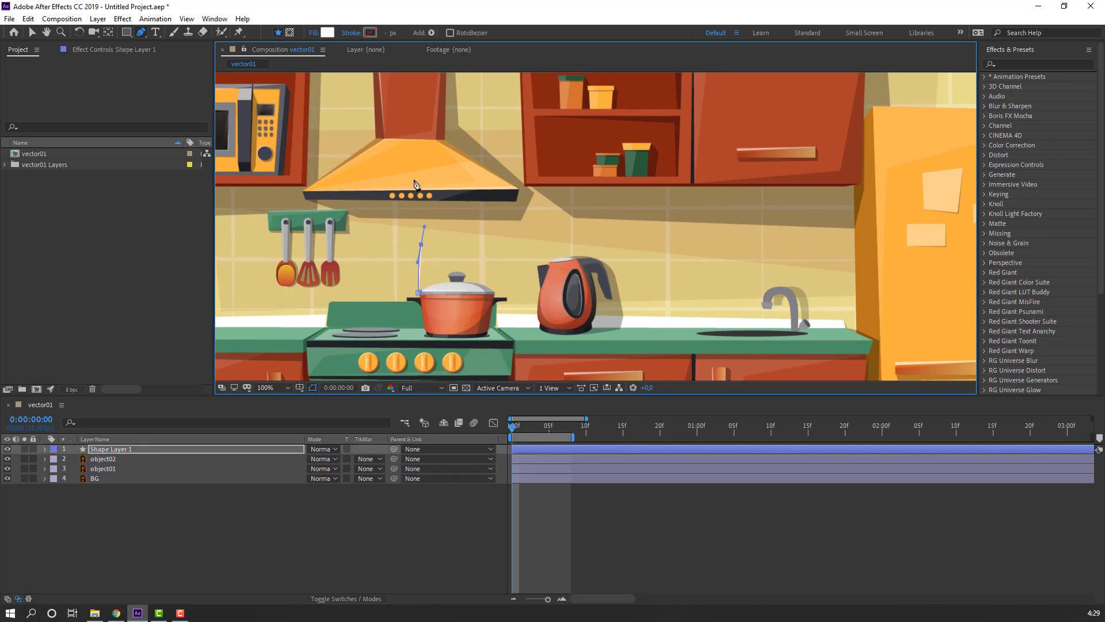
drag(411, 173, 411, 164)
click(391, 137)
click(390, 110)
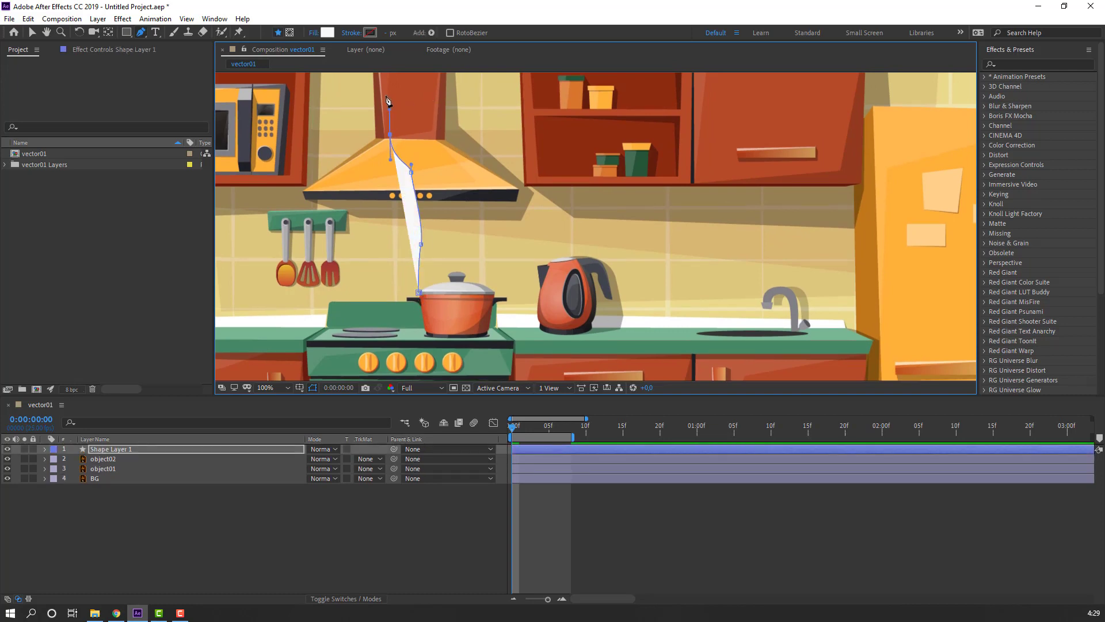
drag(390, 110, 354, 172)
click(326, 130)
click(392, 104)
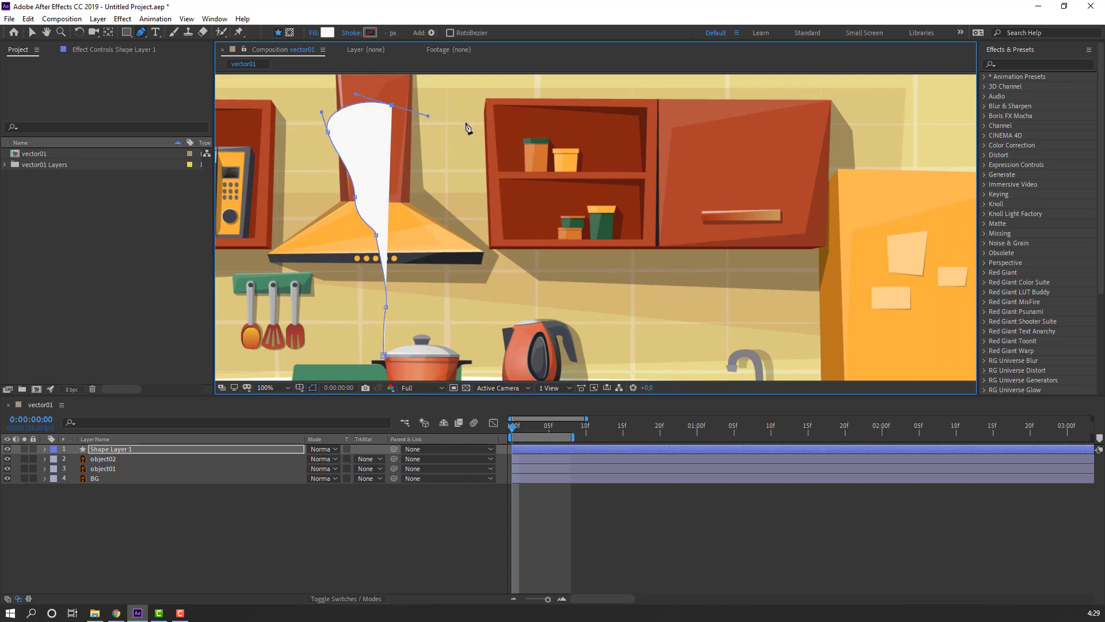
mouse_move(467, 121)
mouse_down()
mouse_move(492, 110)
mouse_move(528, 139)
mouse_up()
- Bring the smoke outline down the cabinet edge to the pot lid and close it along the rim
drag(490, 204, 496, 102)
click(537, 92)
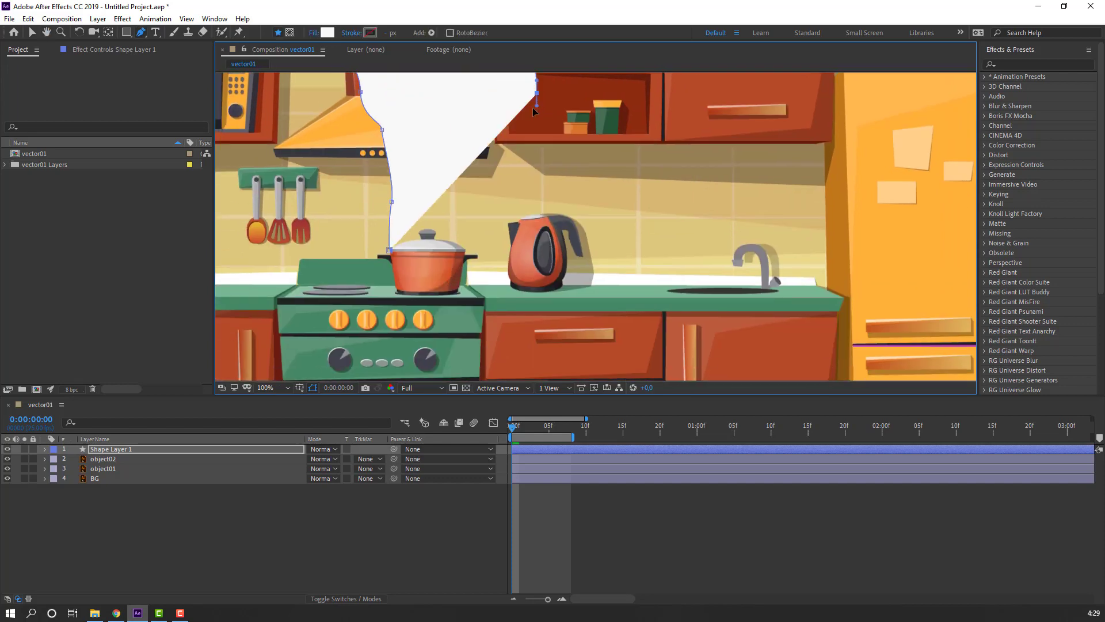
click(518, 128)
click(524, 149)
drag(526, 165, 536, 156)
click(488, 186)
drag(486, 217, 459, 243)
click(460, 254)
click(432, 269)
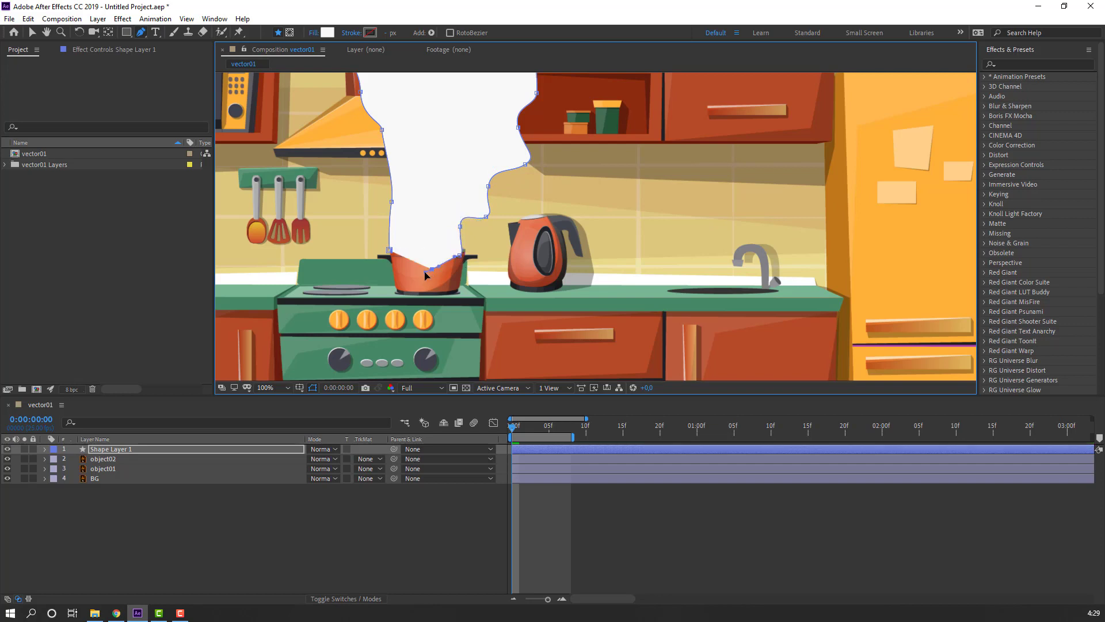
drag(406, 265, 399, 247)
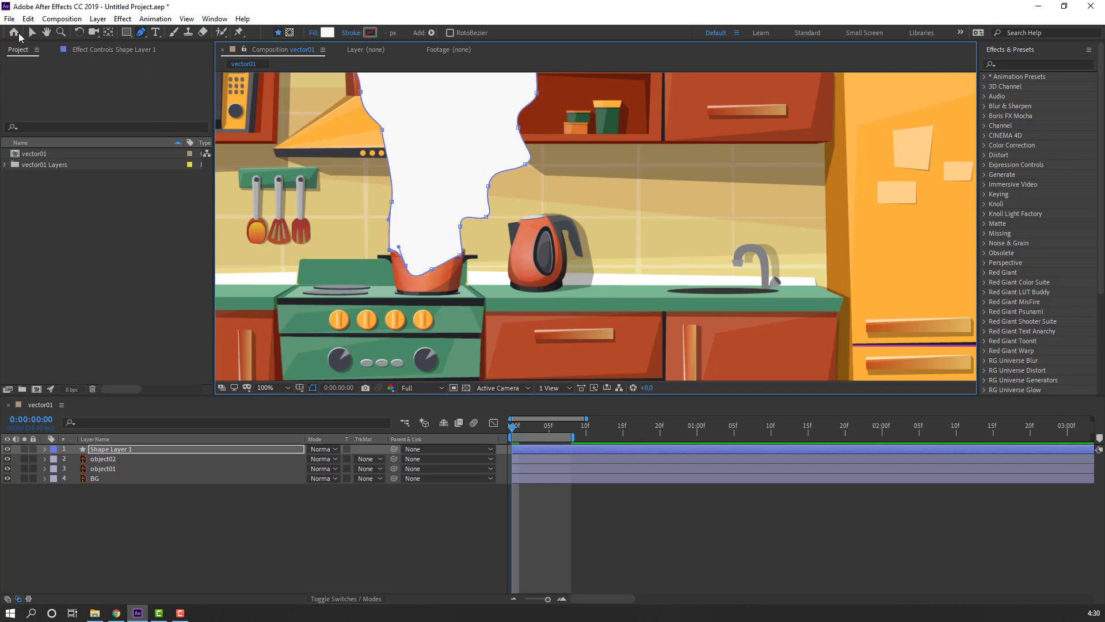
- Return to the Selection tool, zoom in, and select the new shape layer for renaming
click(31, 33)
key(period)
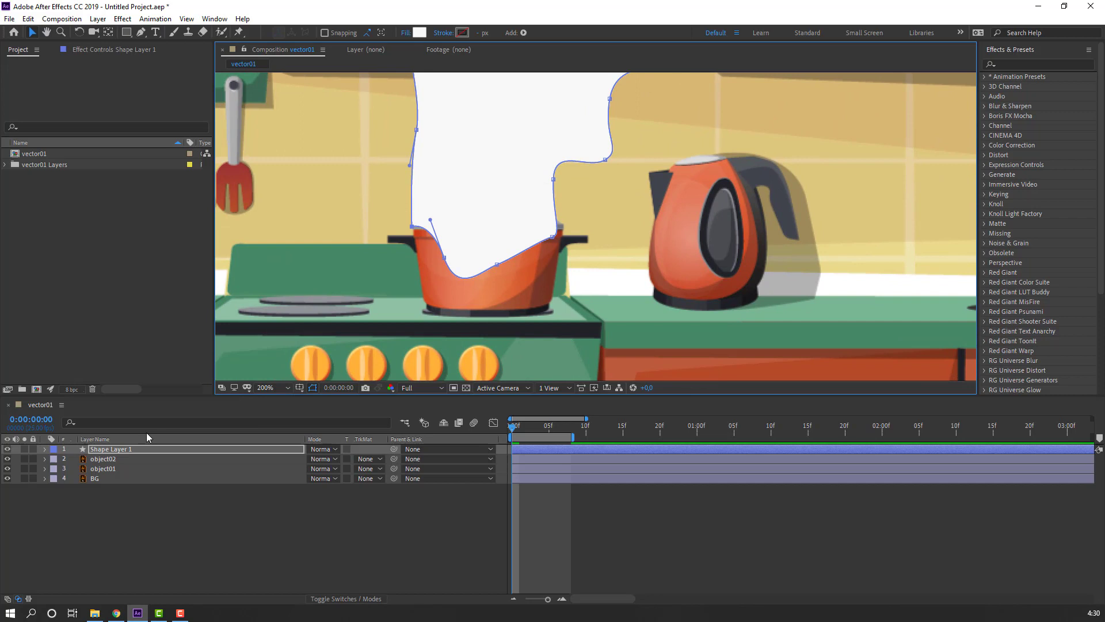
click(96, 451)
key(Return)
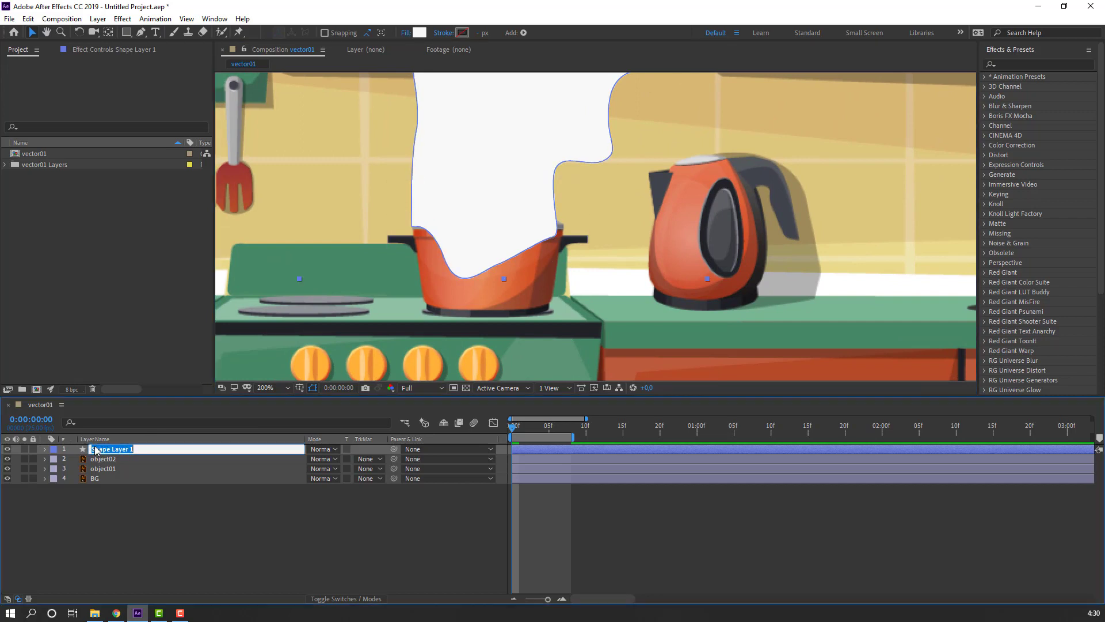
- Name the shape layer 'smoke' and move it below object01 in the layer stack
text(smoke)
key(Return)
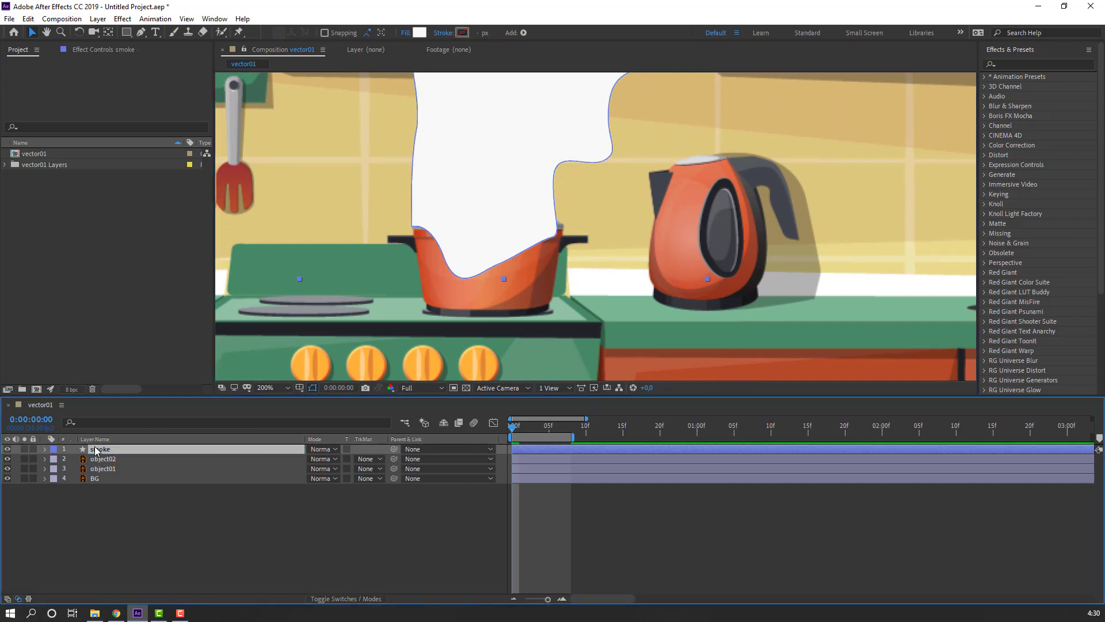
drag(92, 454, 119, 471)
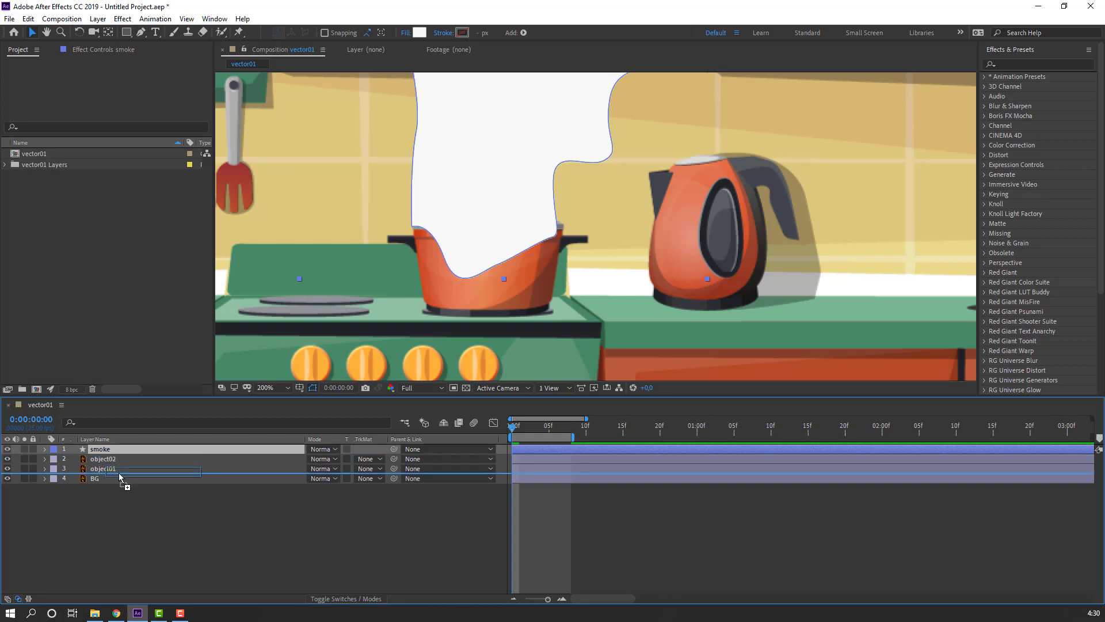
drag(119, 472, 119, 472)
- Lower the smoke layer's opacity to 60%
drag(588, 115, 614, 99)
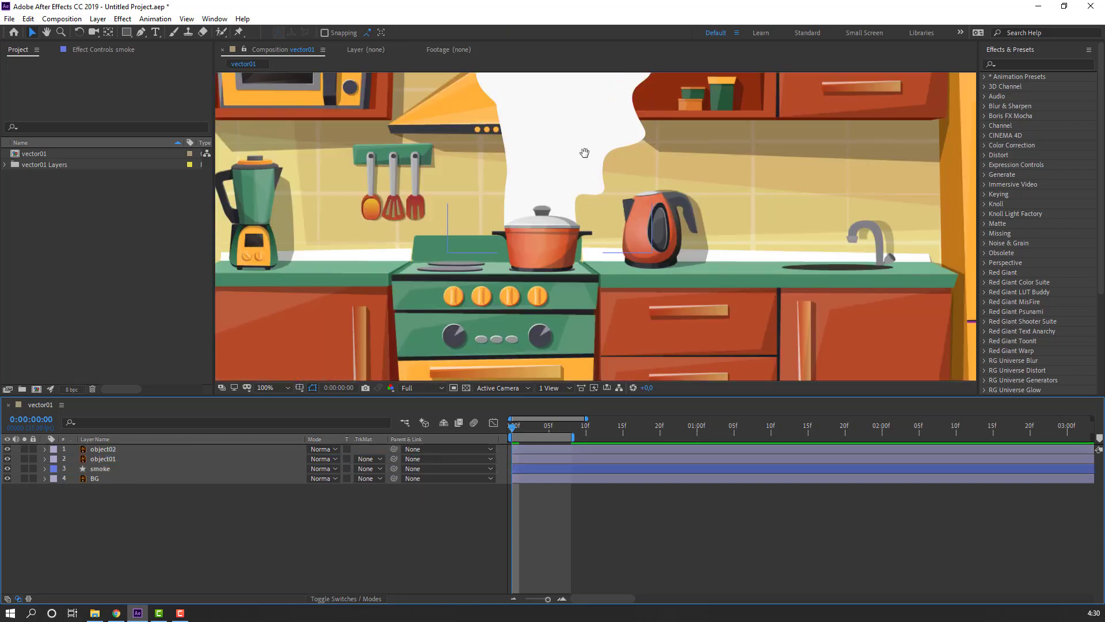
click(112, 470)
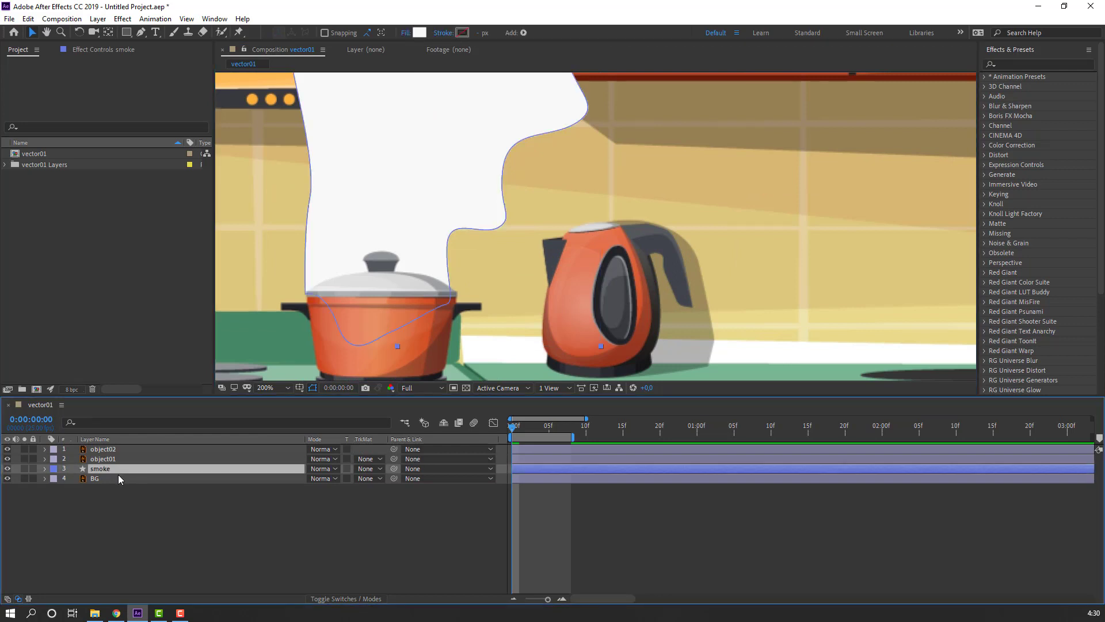
key(t)
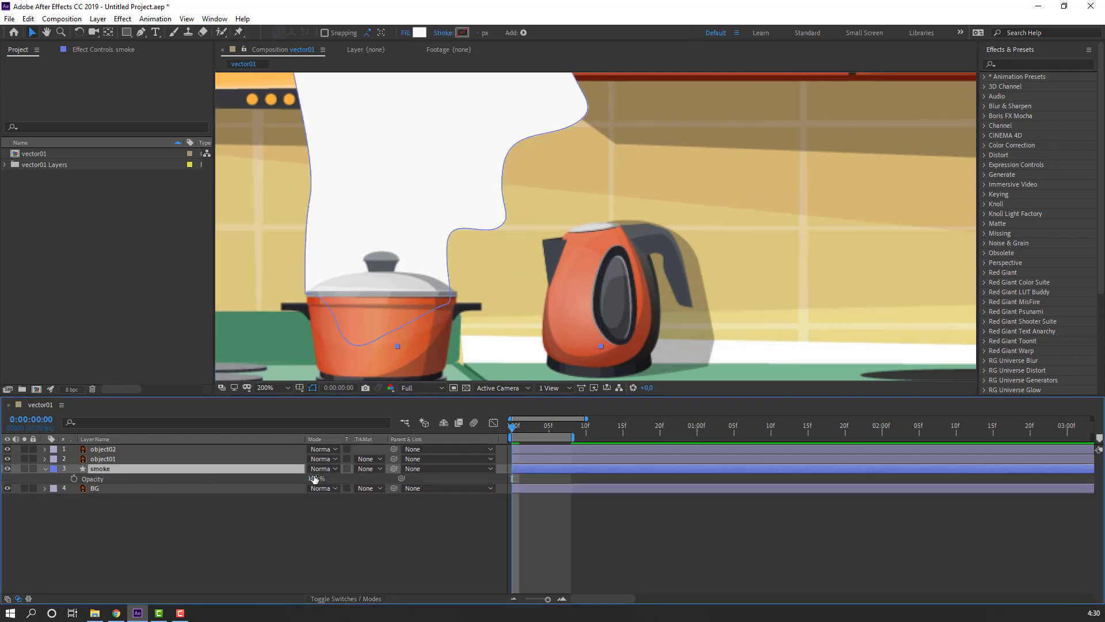
mouse_move(314, 478)
mouse_down()
mouse_move(282, 479)
mouse_move(325, 521)
mouse_up()
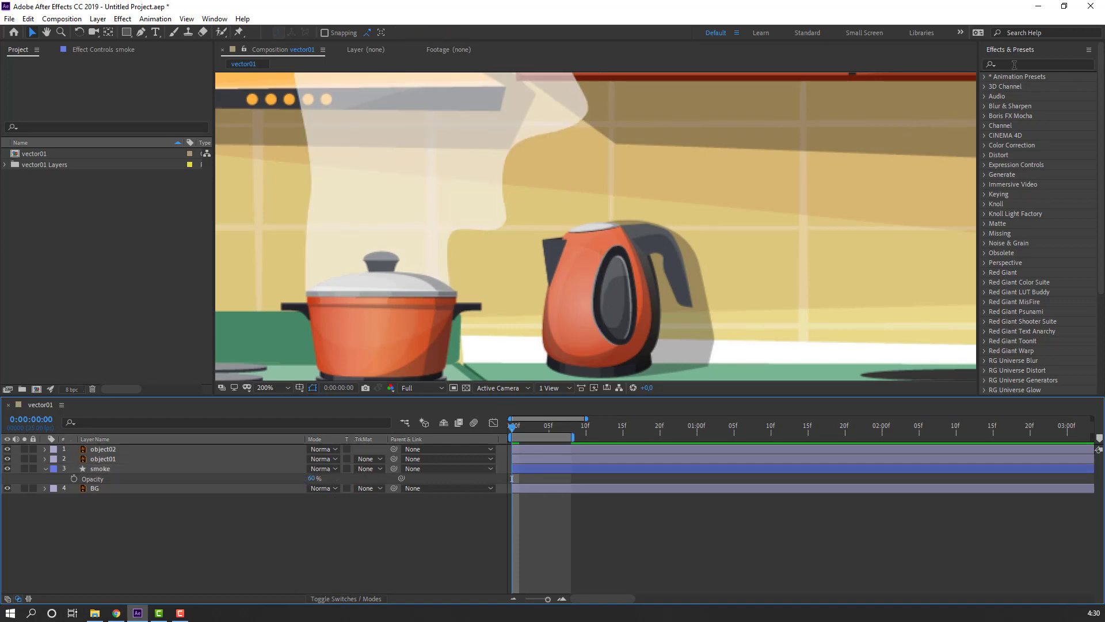
- Search 'wave' and apply Wave Warp to the smoke layer
click(1014, 64)
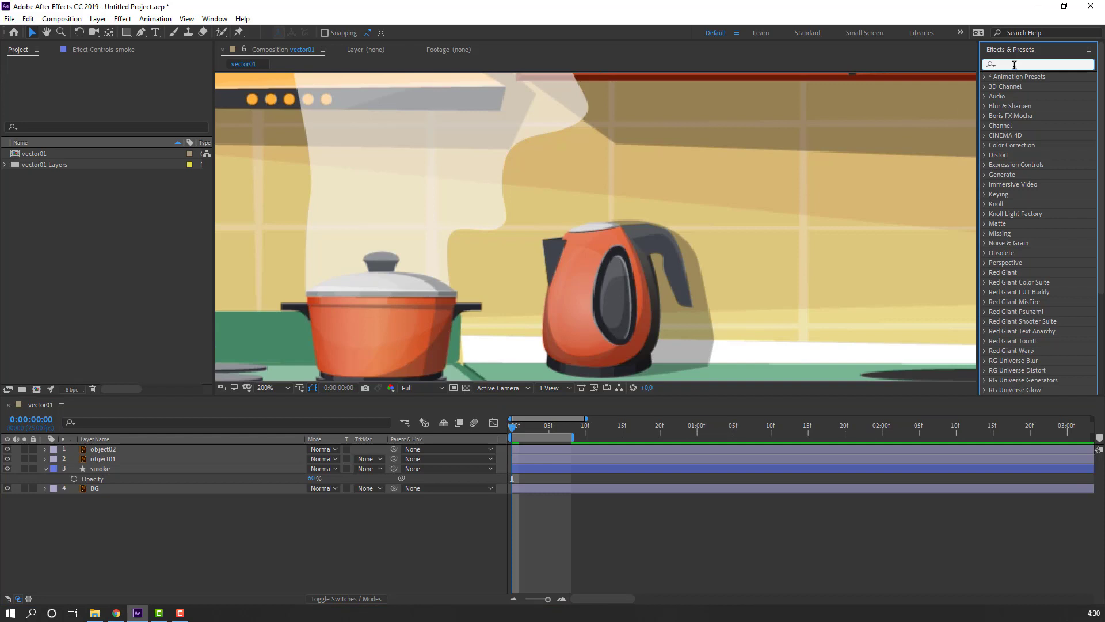
text(wave)
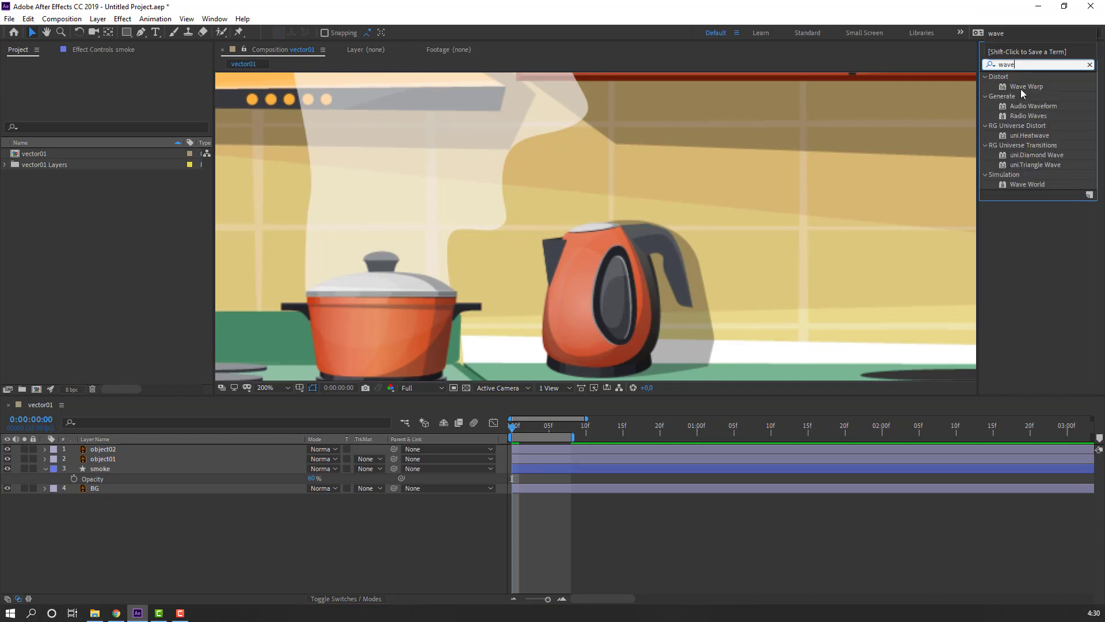
drag(1025, 86, 92, 470)
- Preview the waving smoke, then reveal object02's keyframed Position and Rotation
click(160, 578)
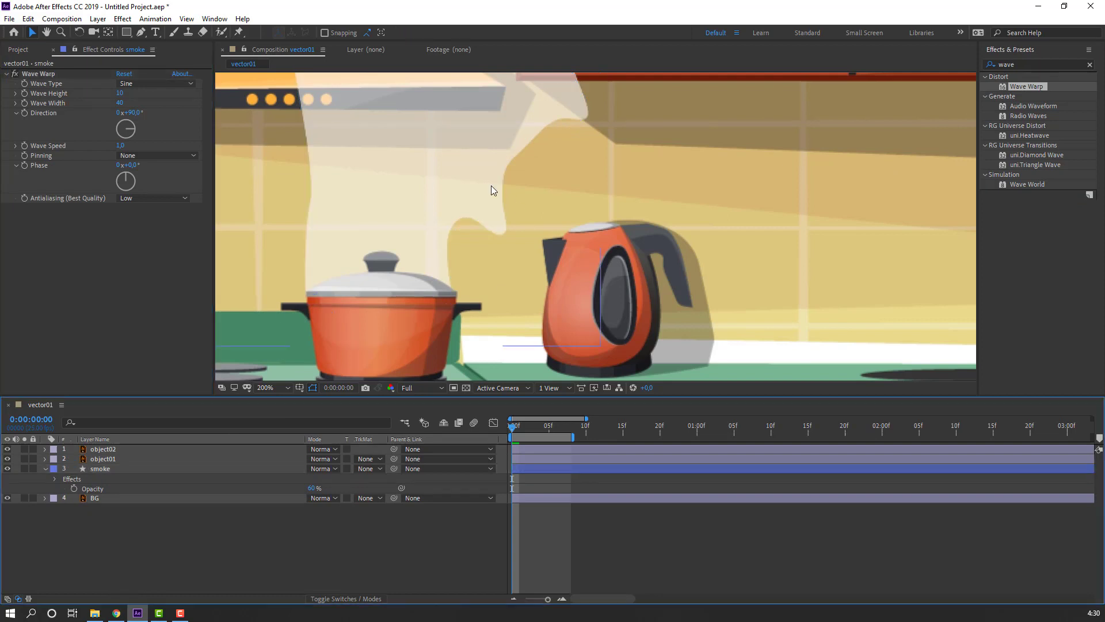
scroll(484, 185, down, 3)
key(space)
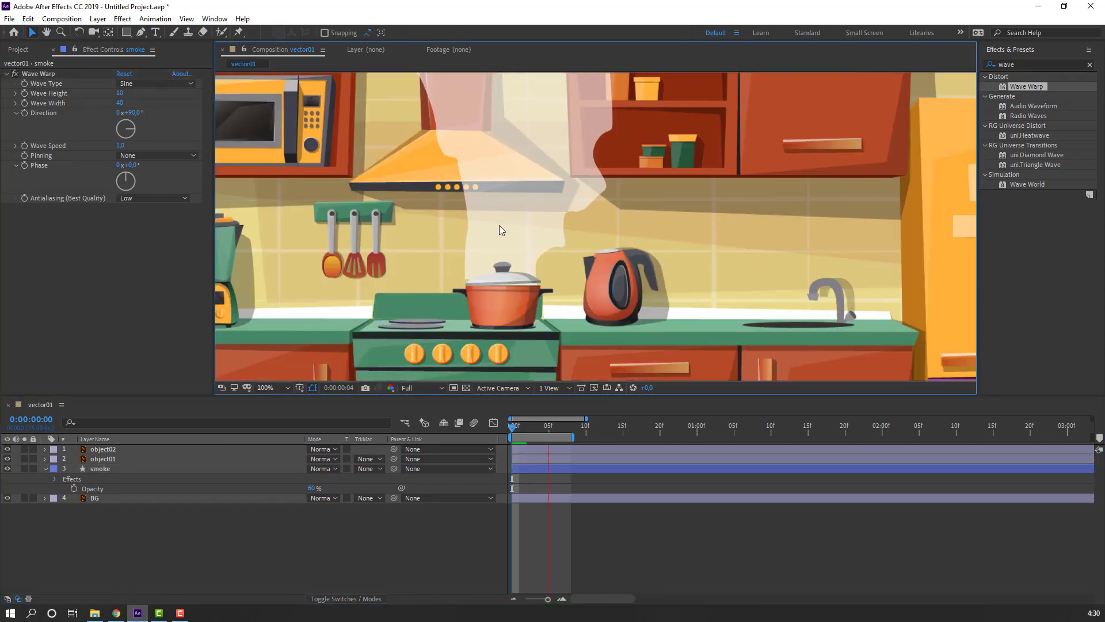
click(115, 452)
key(u)
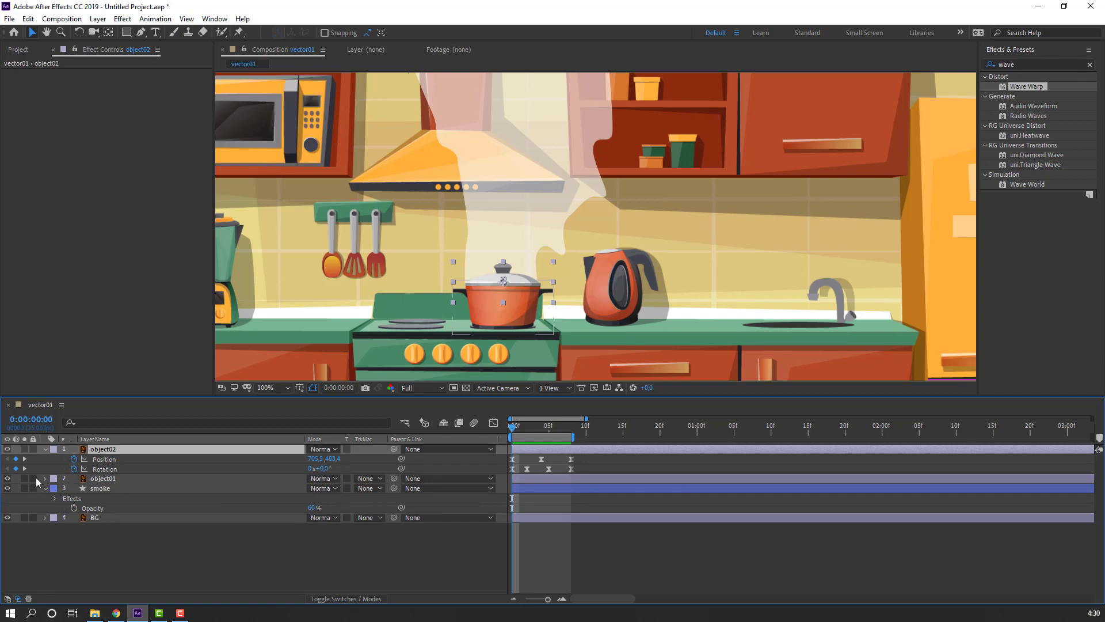
- Add a loopOutDuration cycle expression to object02's Position
alt+click(74, 460)
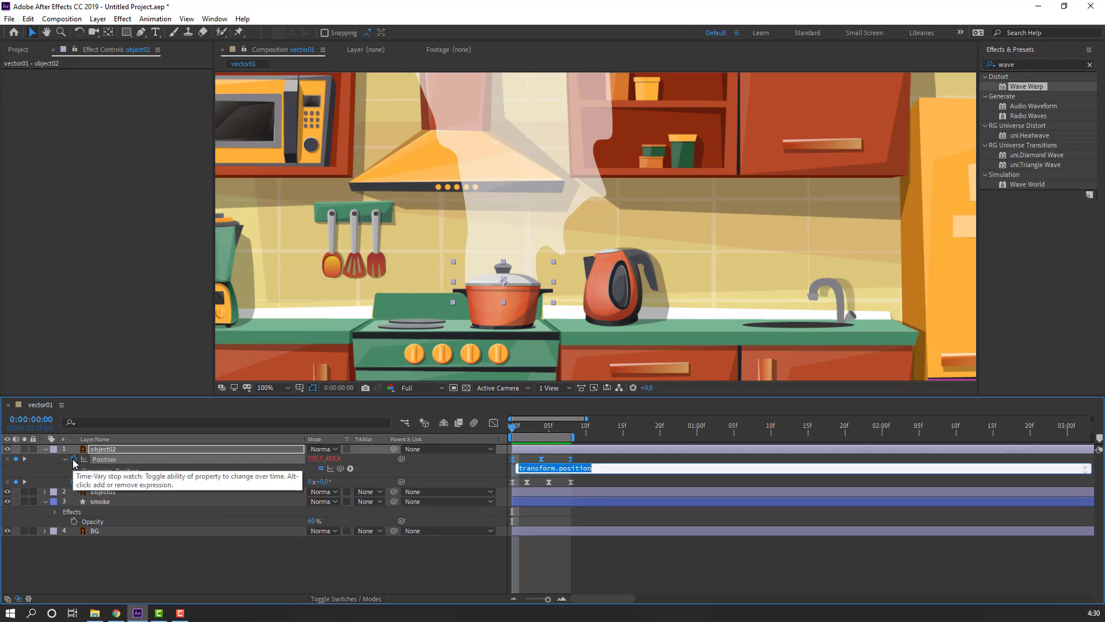
click(350, 469)
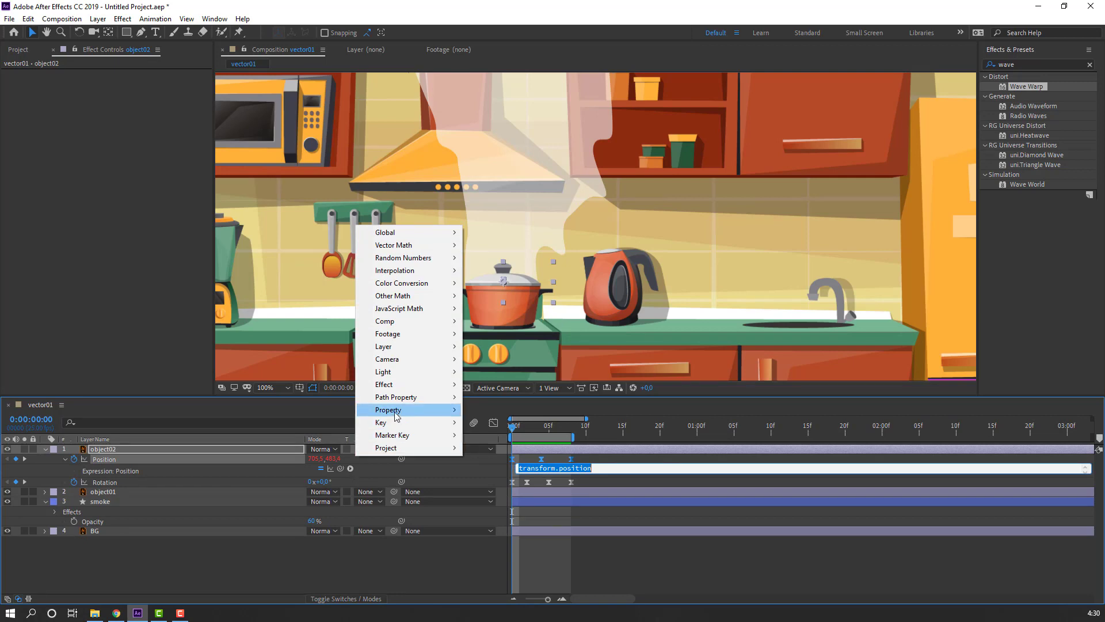
mouse_move(406, 409)
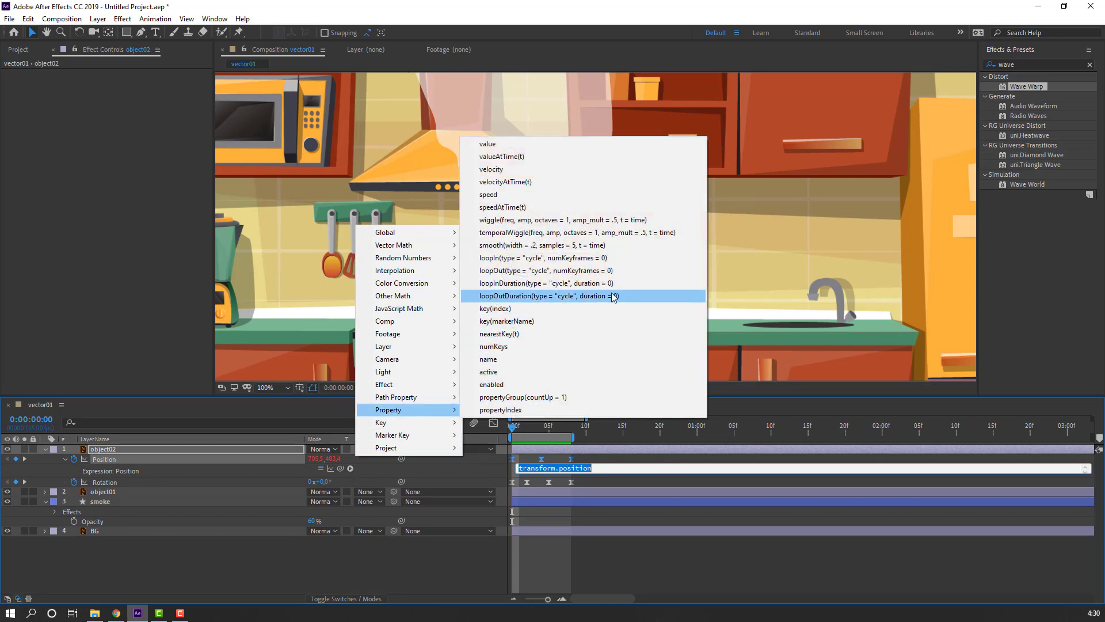
click(614, 296)
click(358, 568)
key(minus)
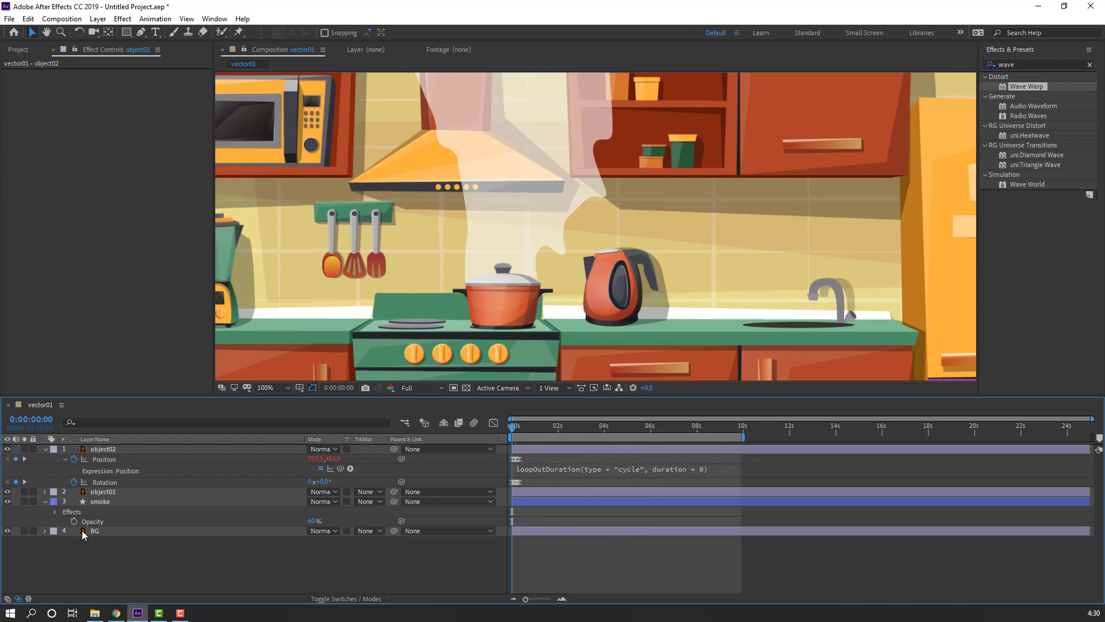
- Add the same cycling loop expression to the lid's Rotation and preview the animation
alt+click(74, 482)
click(351, 492)
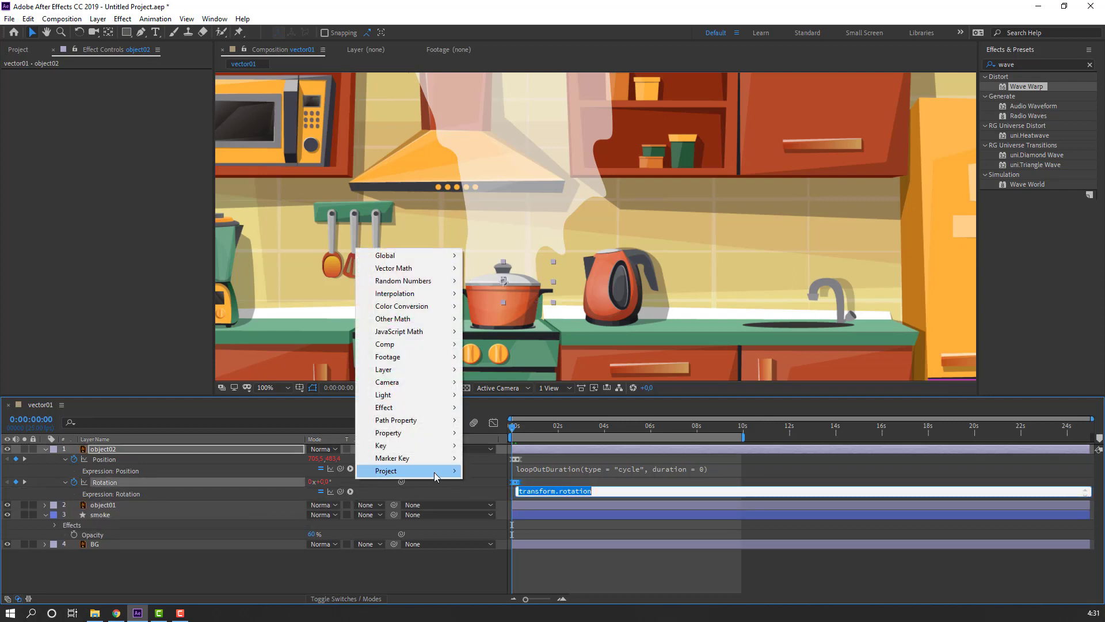
mouse_move(388, 433)
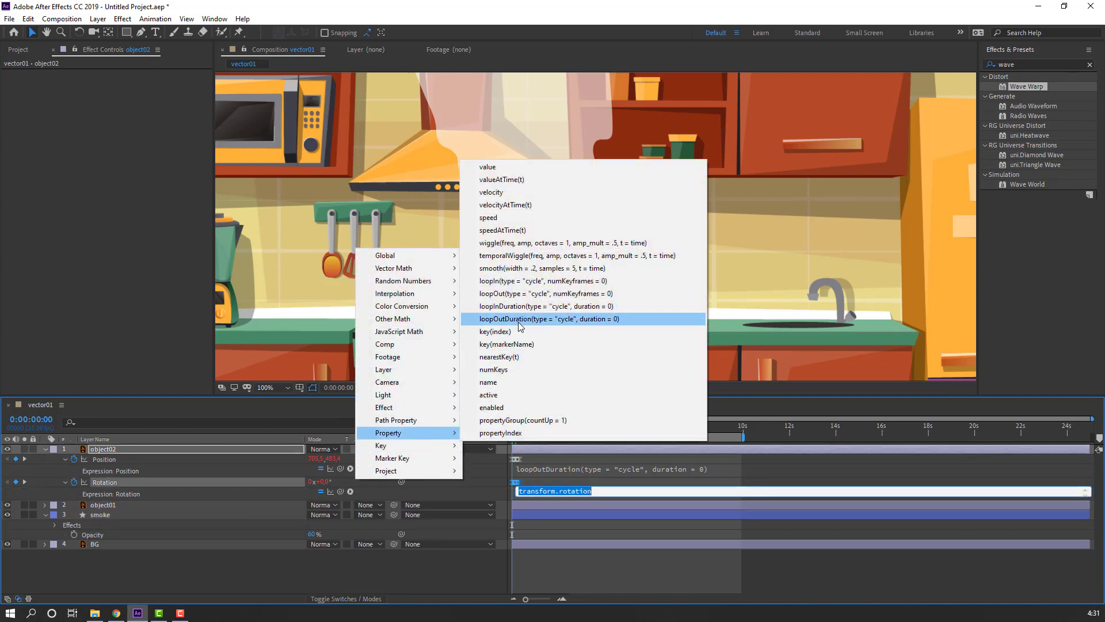
click(521, 319)
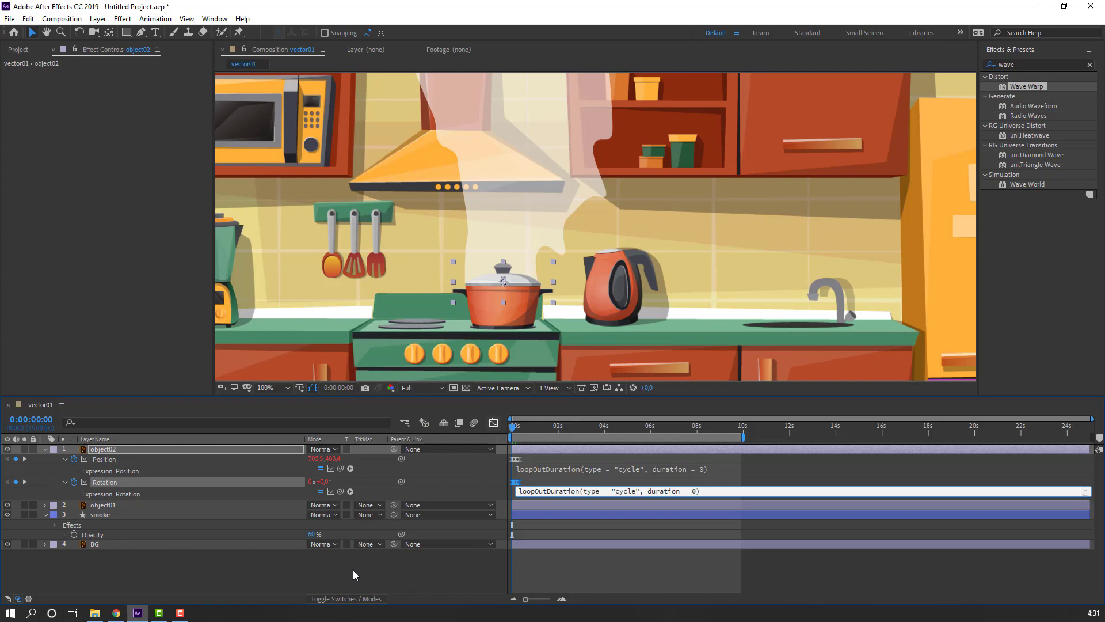
click(374, 583)
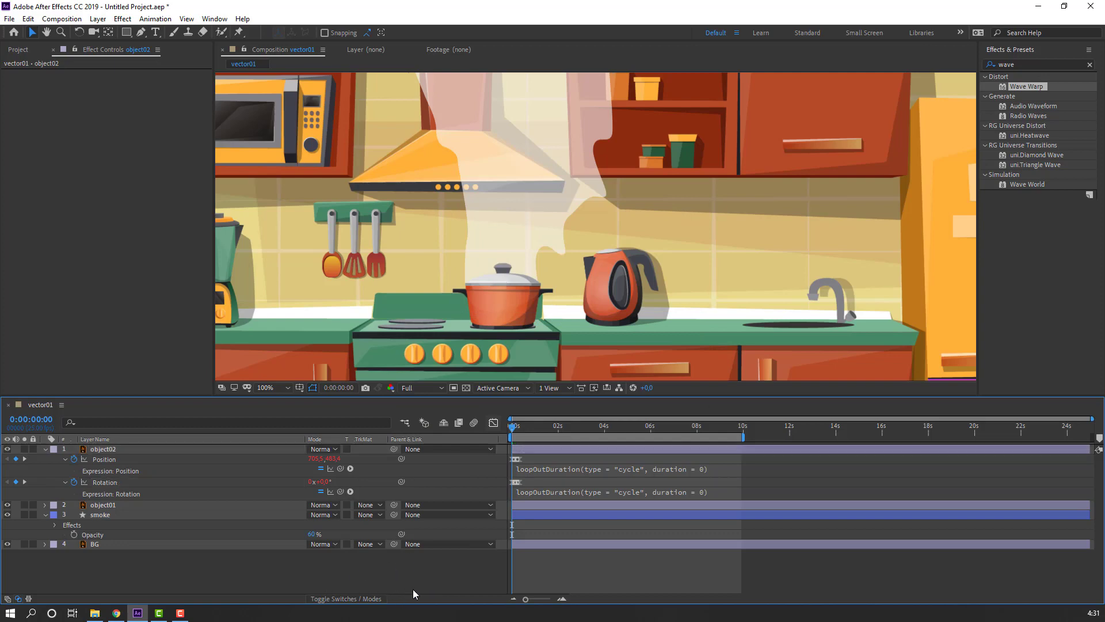
key(space)
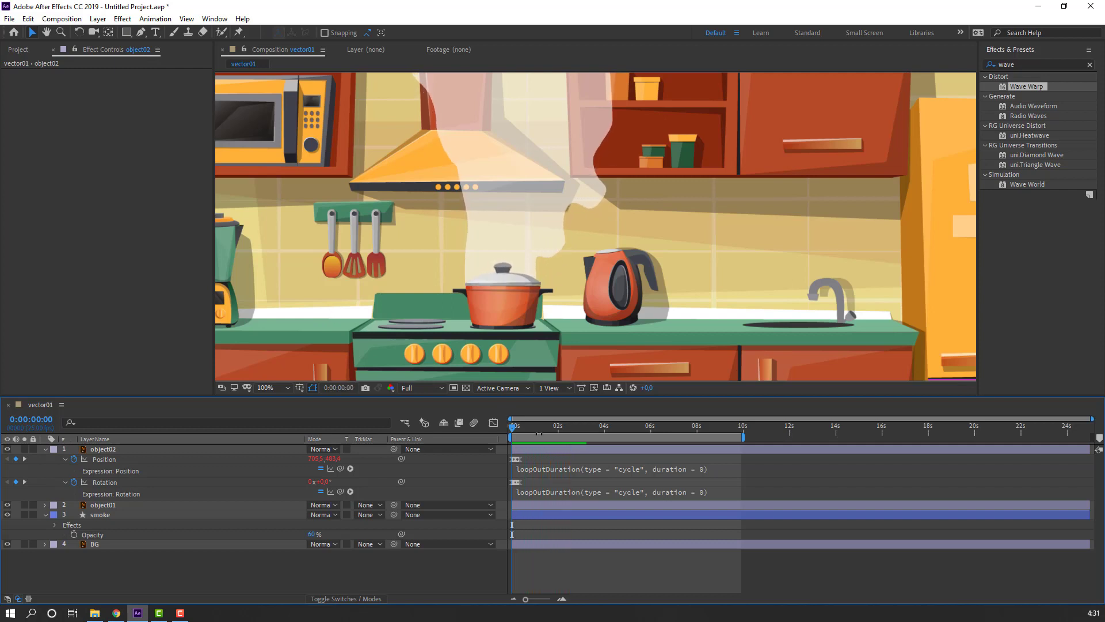
key(space)
- Disable Wave Warp and drag the smoke's path points to bend its right edge around the range hood
click(98, 516)
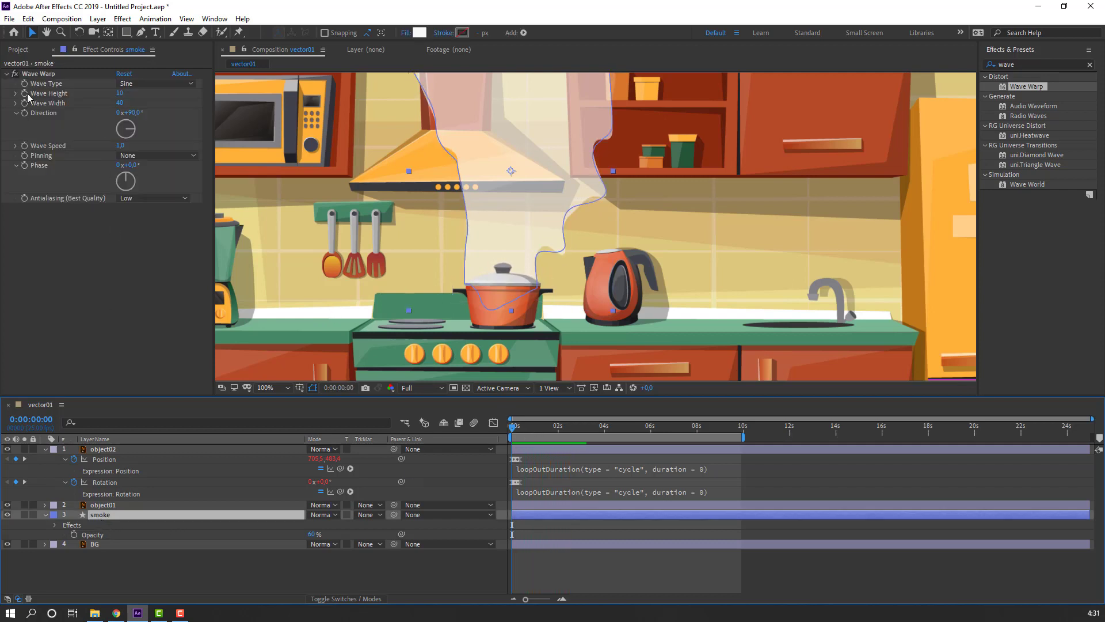
click(15, 74)
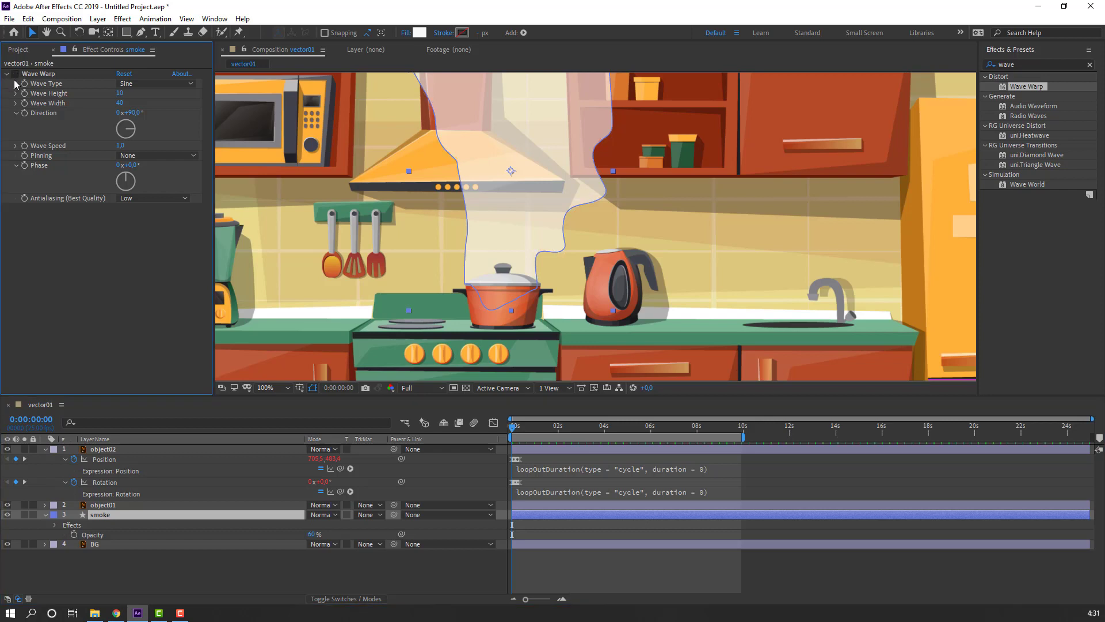
click(140, 33)
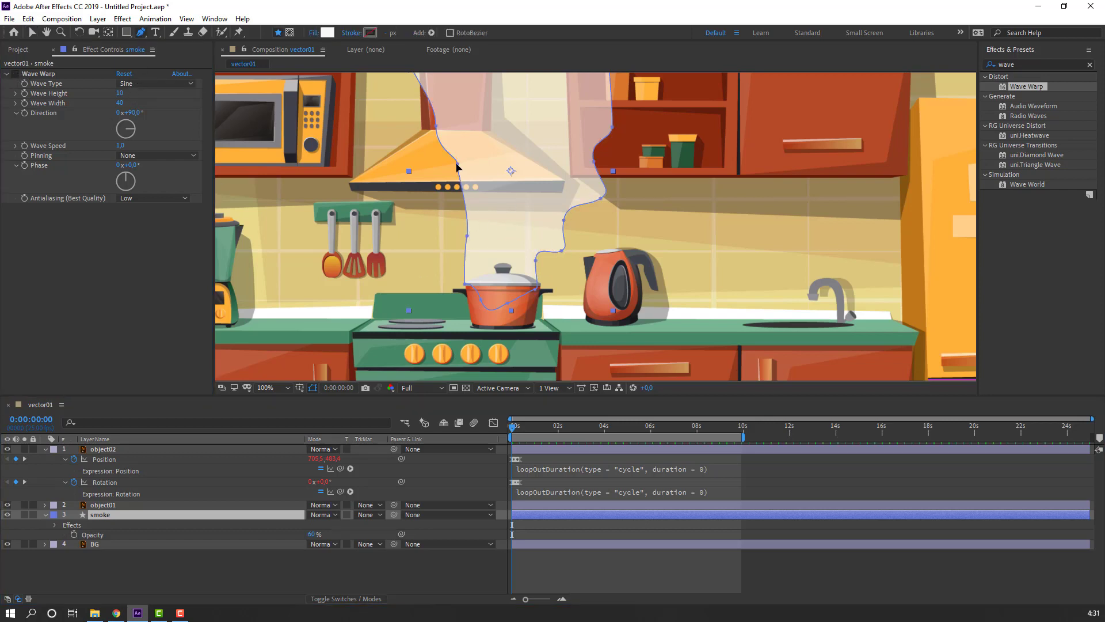
drag(456, 165, 417, 183)
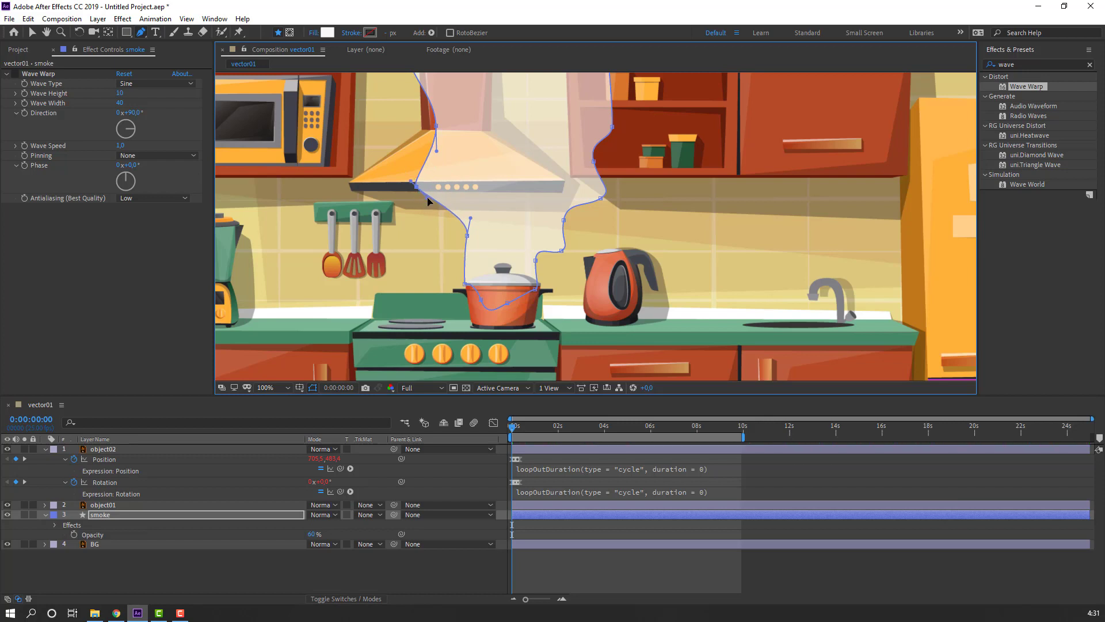
mouse_move(592, 163)
mouse_down()
mouse_move(604, 167)
mouse_move(556, 214)
mouse_up()
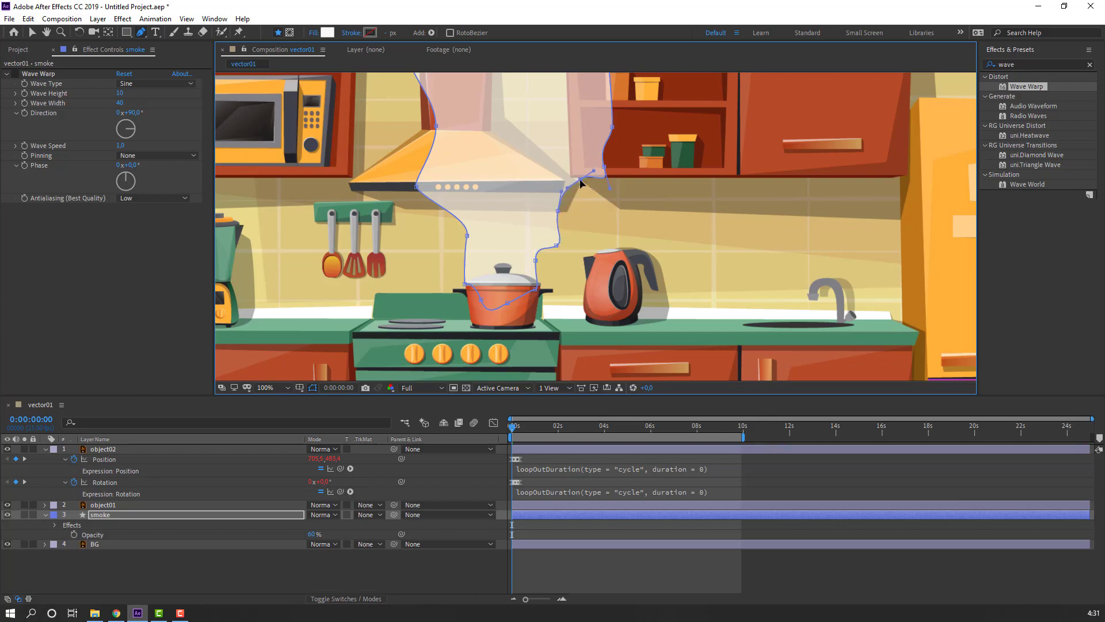
drag(571, 249, 549, 265)
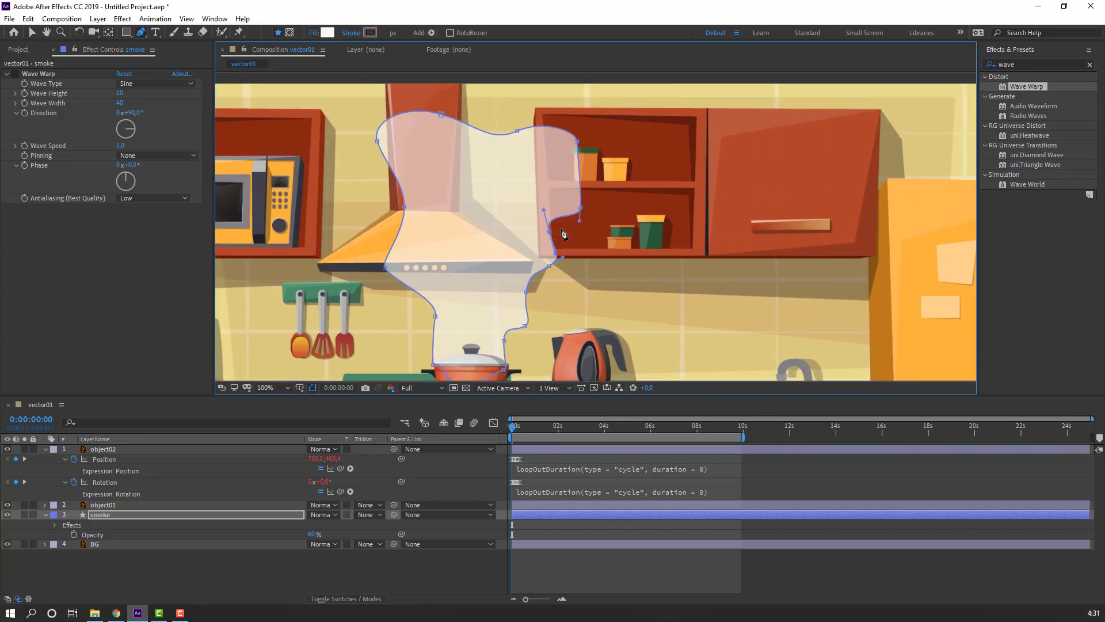
mouse_move(579, 208)
mouse_down()
mouse_move(558, 192)
mouse_move(573, 190)
mouse_up()
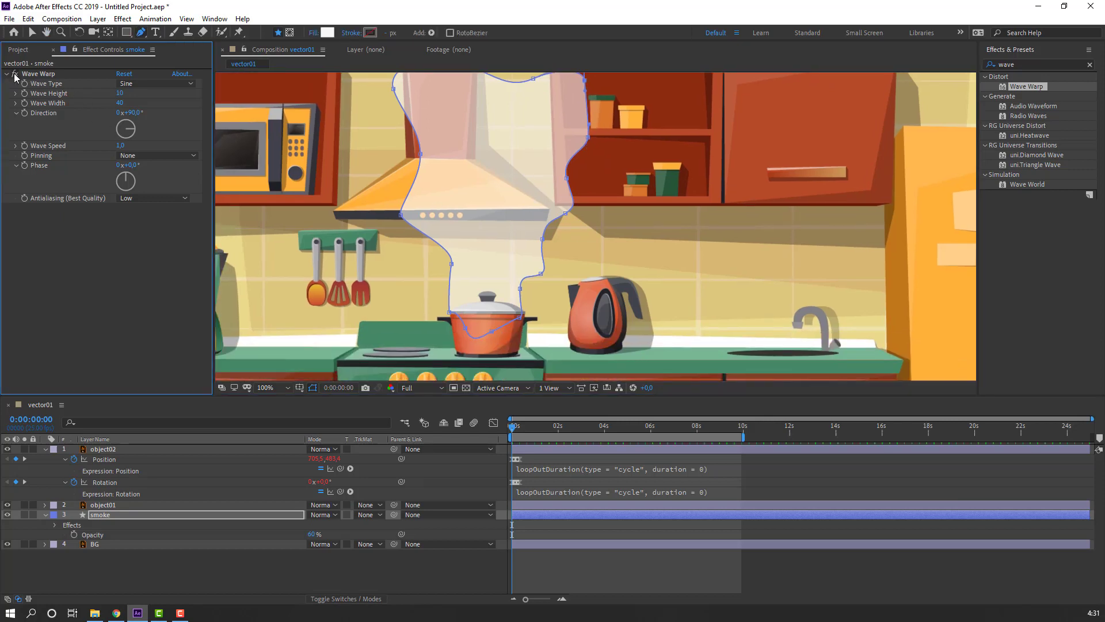
click(33, 35)
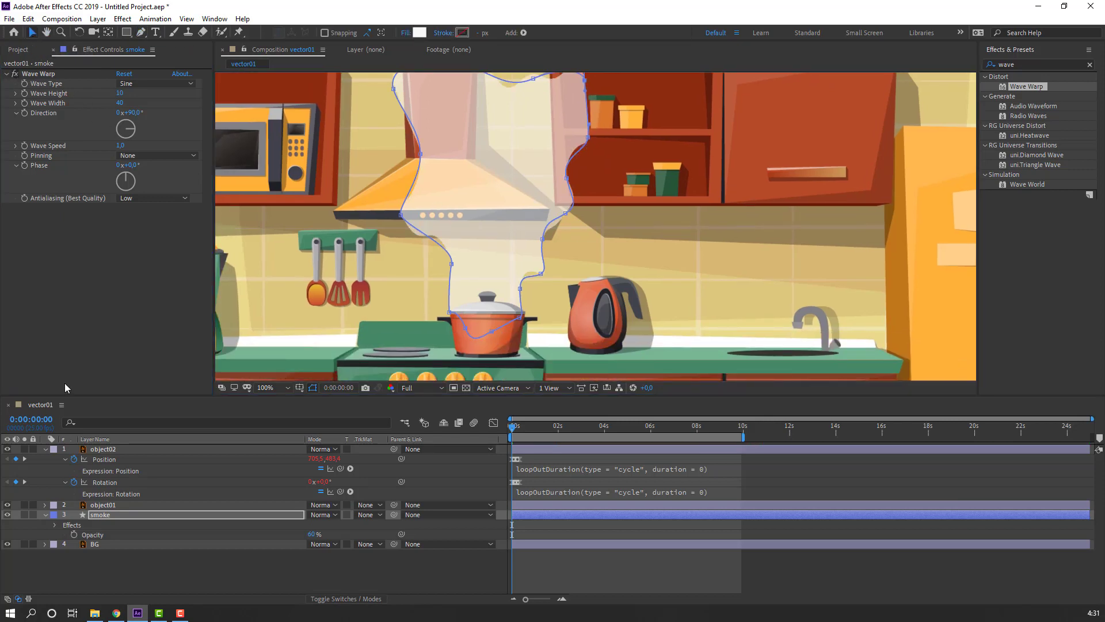
click(45, 450)
click(46, 468)
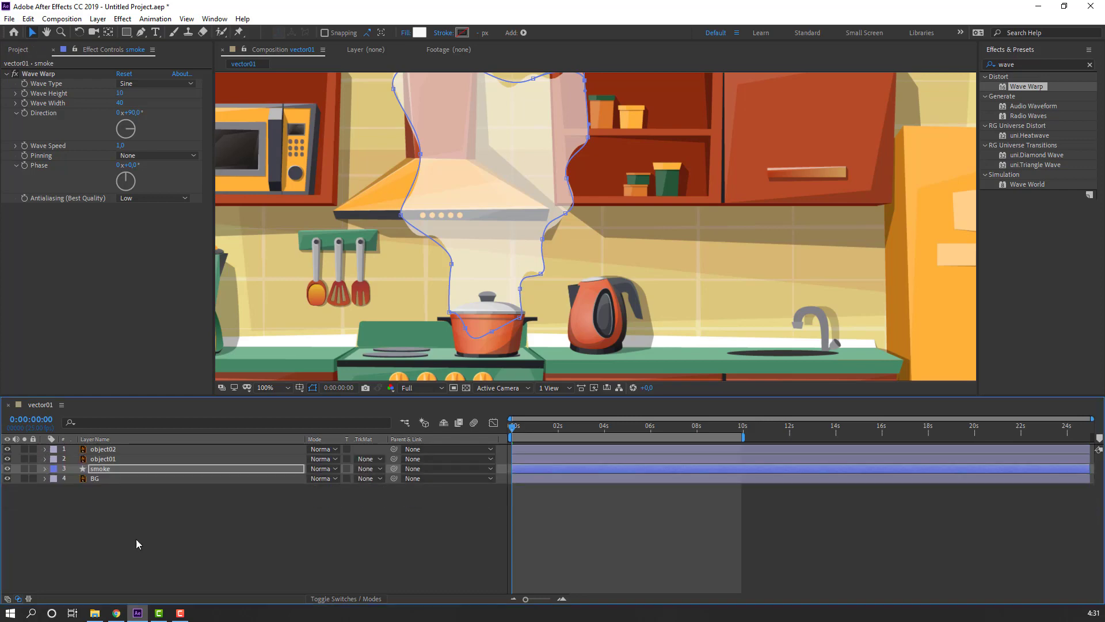
- Preview the animation from the start
click(136, 543)
scroll(515, 238, down, 2)
key(space)
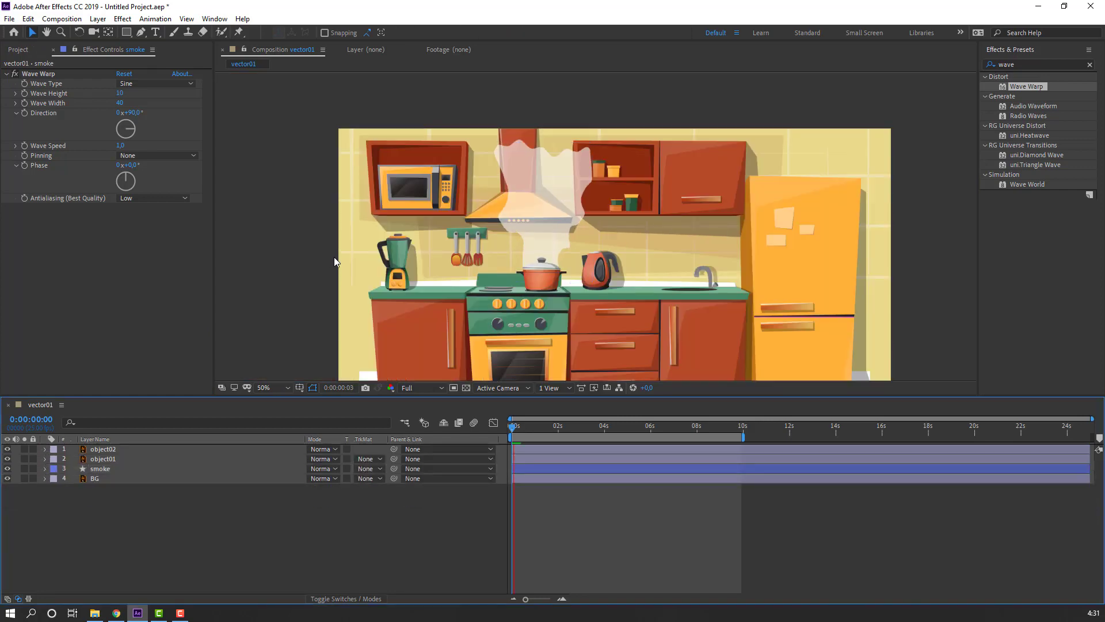
key(period)
scroll(572, 246, down, 2)
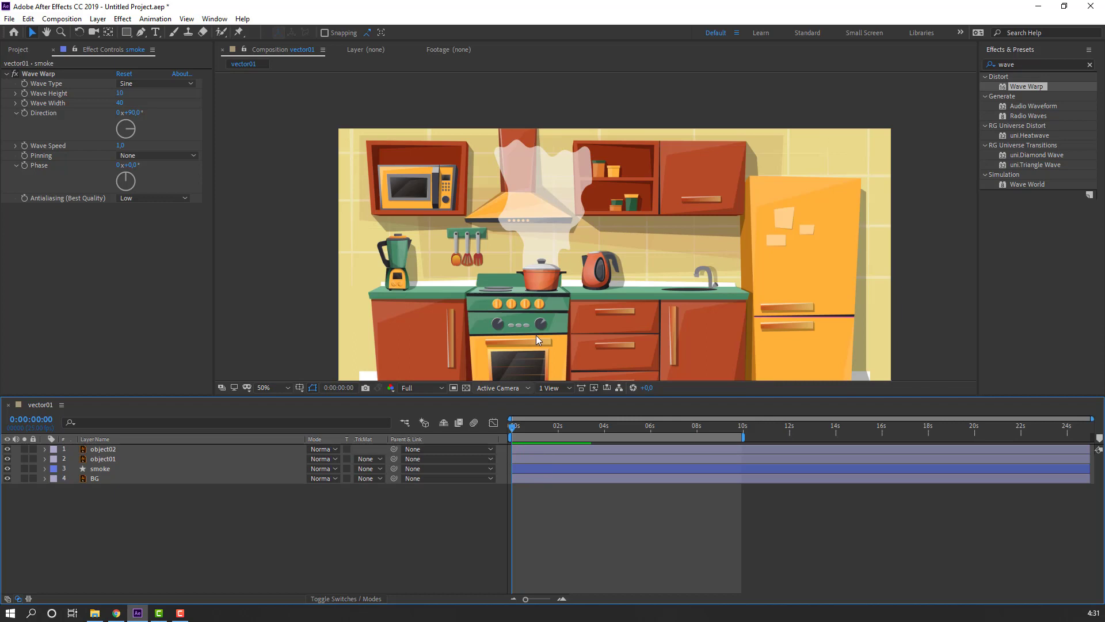
key(space)
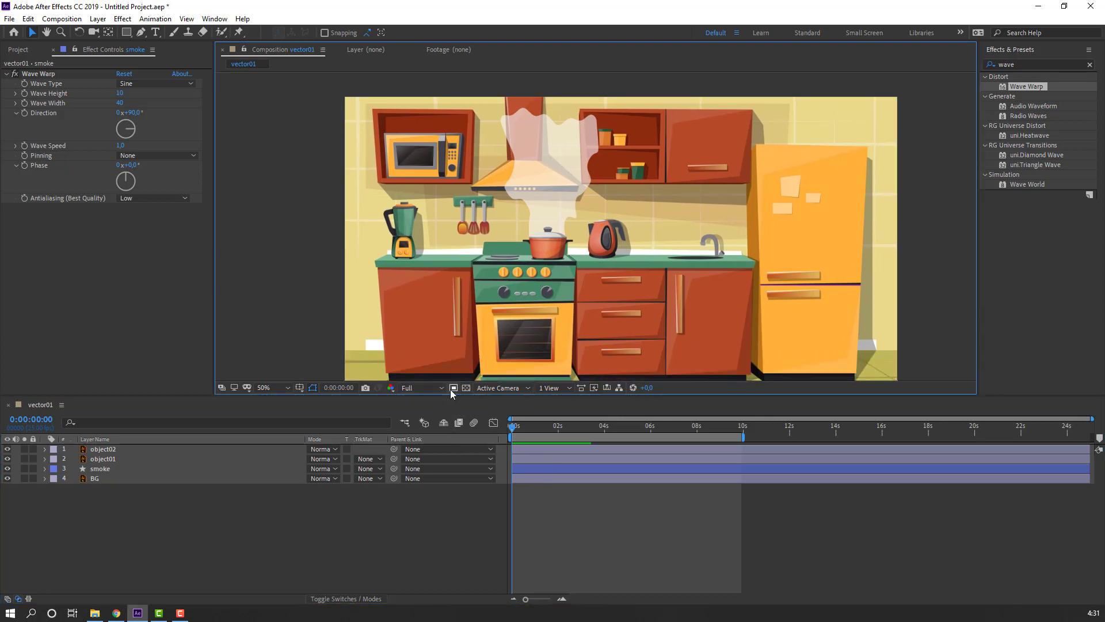
- Mark a region of interest around the pot and hood and crop the comp to it
click(453, 387)
key(period)
key(comma)
drag(479, 157, 601, 295)
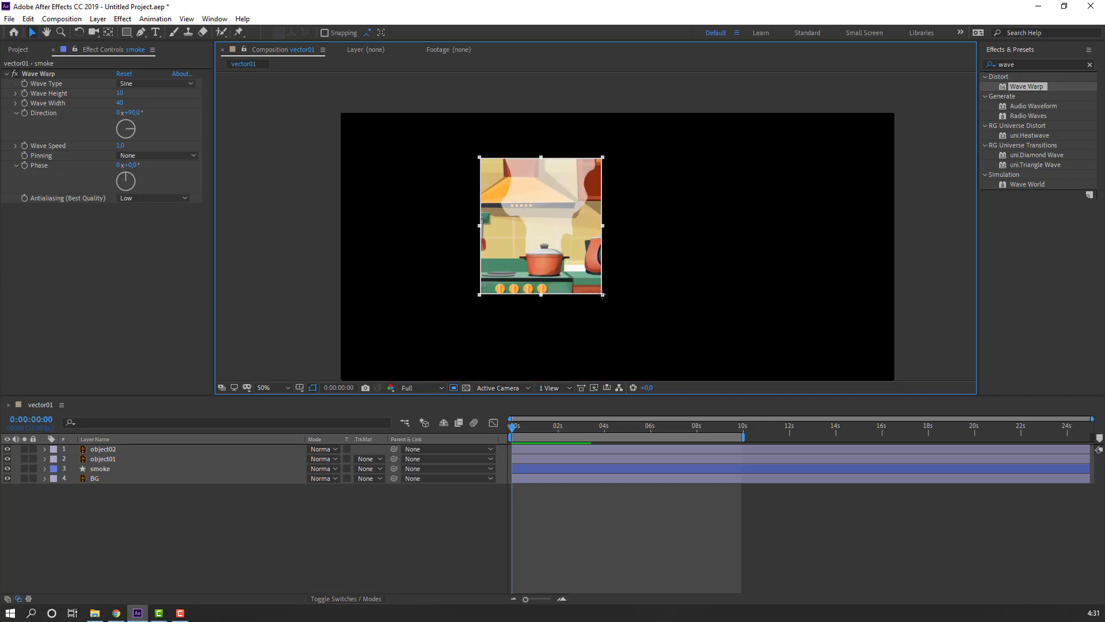
click(62, 19)
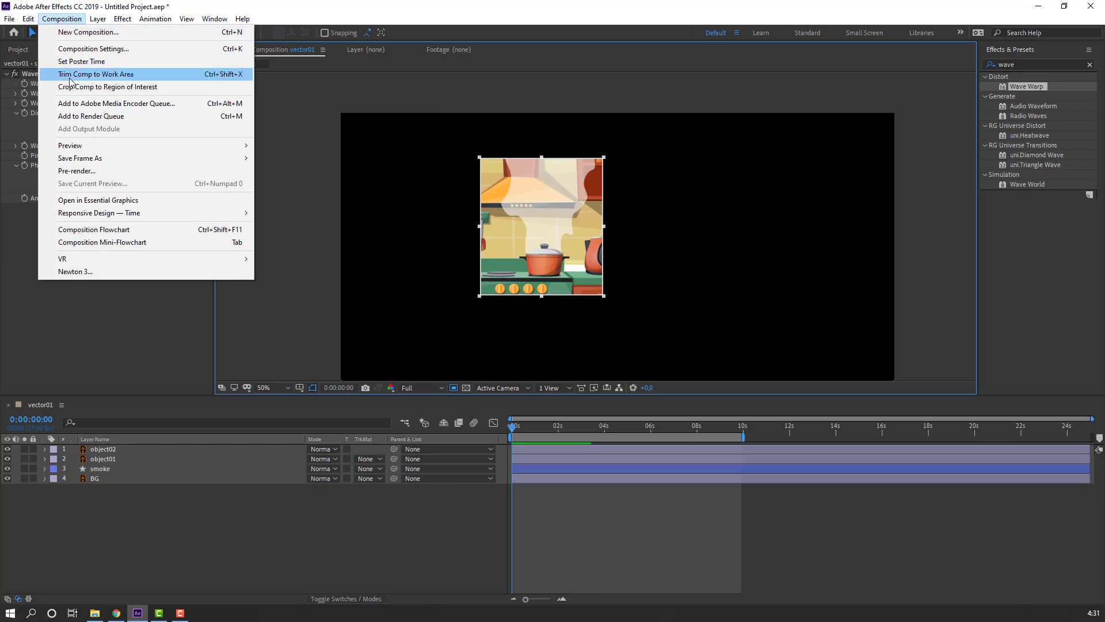
click(159, 87)
key(period)
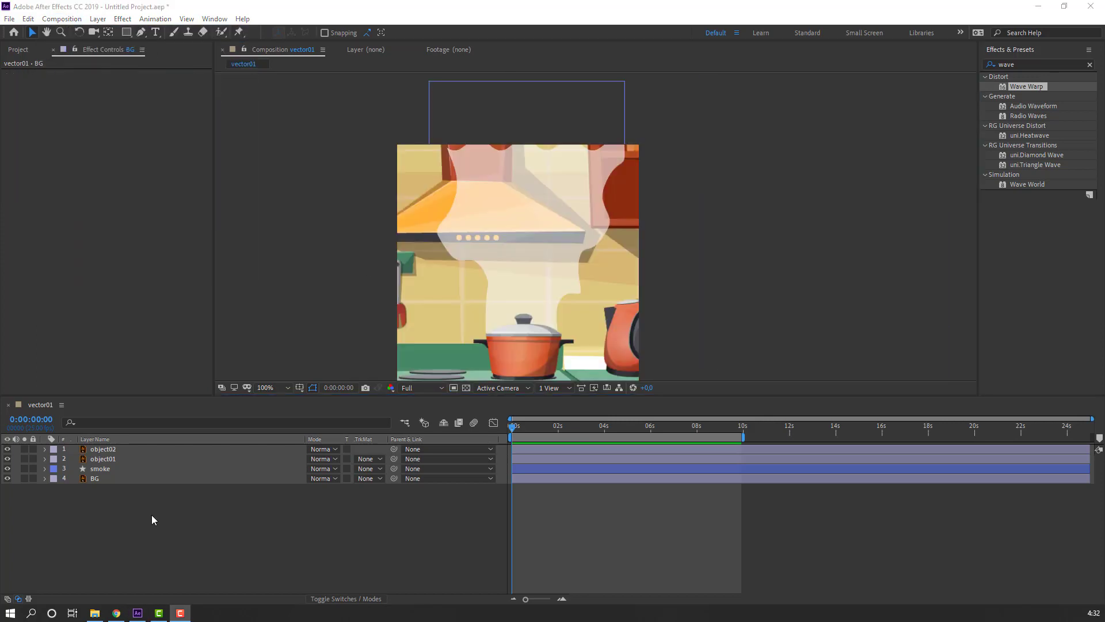
- Set the smoke's Wave Warp Pinning to All Edges and preview the result
click(516, 435)
key(space)
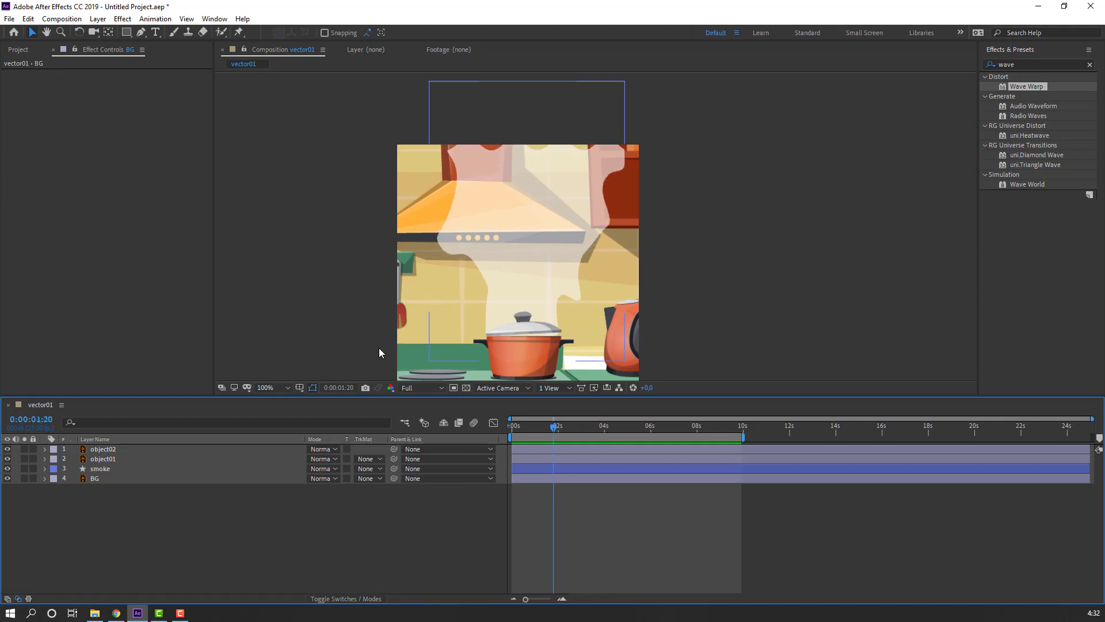
click(104, 469)
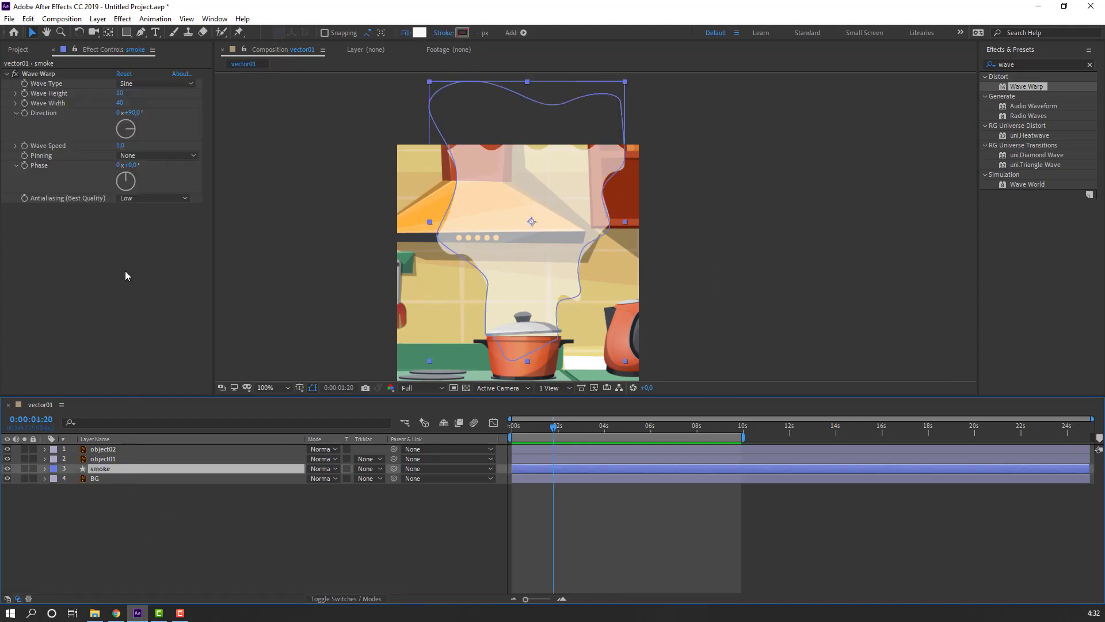
click(132, 155)
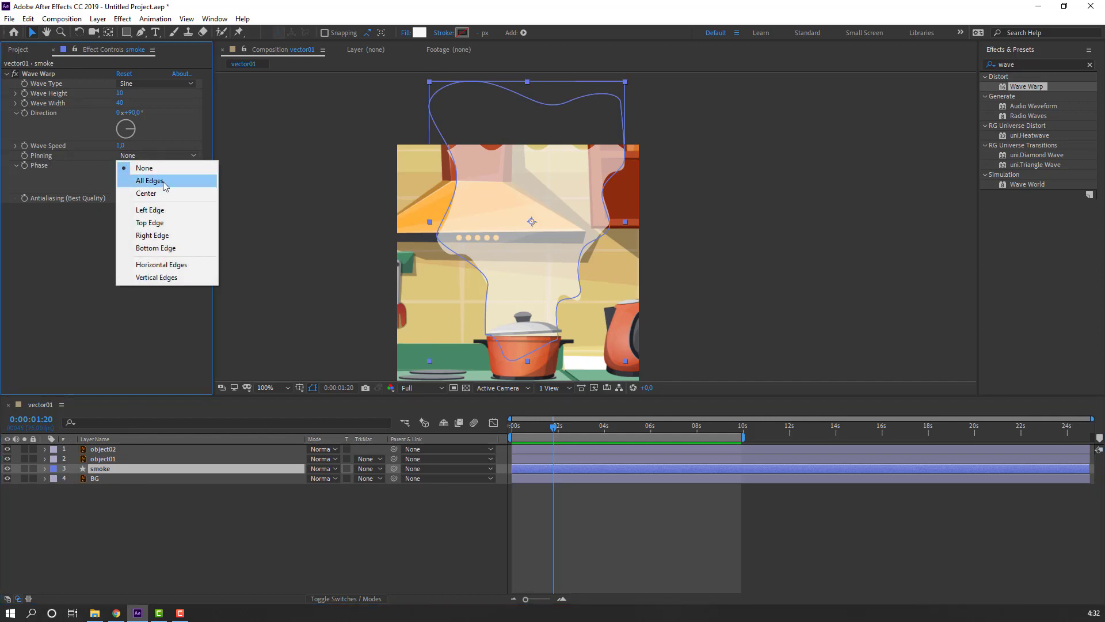
click(150, 181)
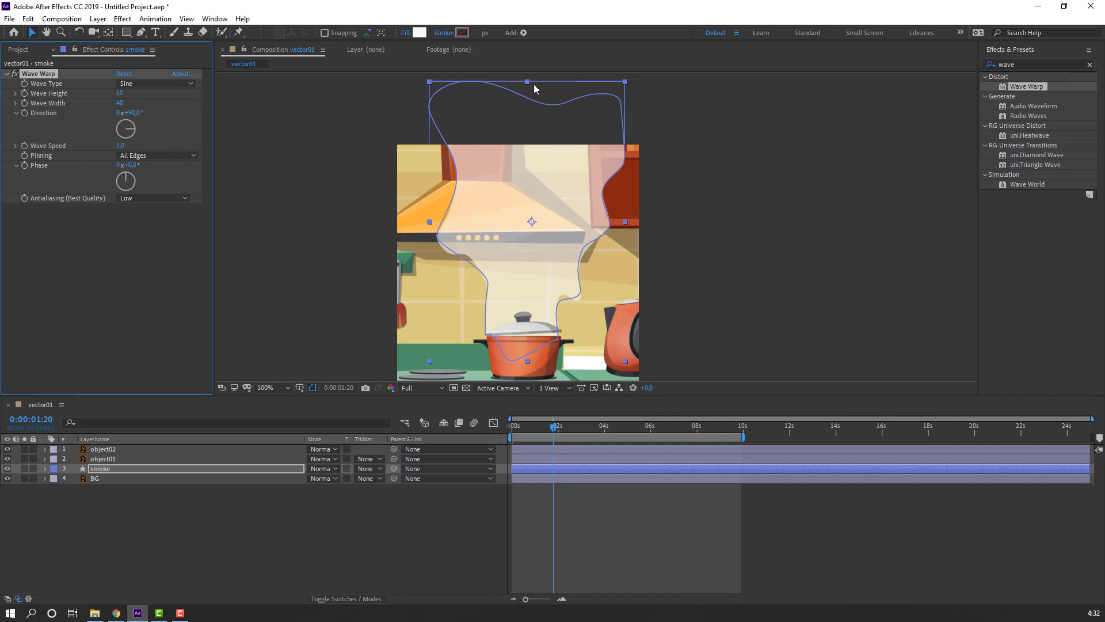
click(364, 535)
key(space)
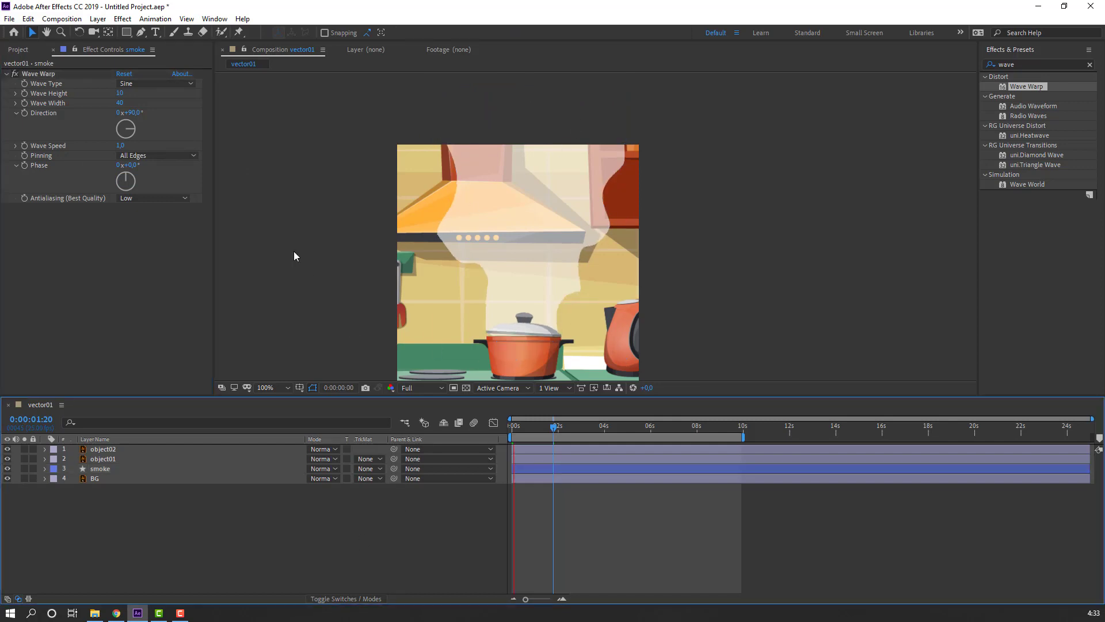